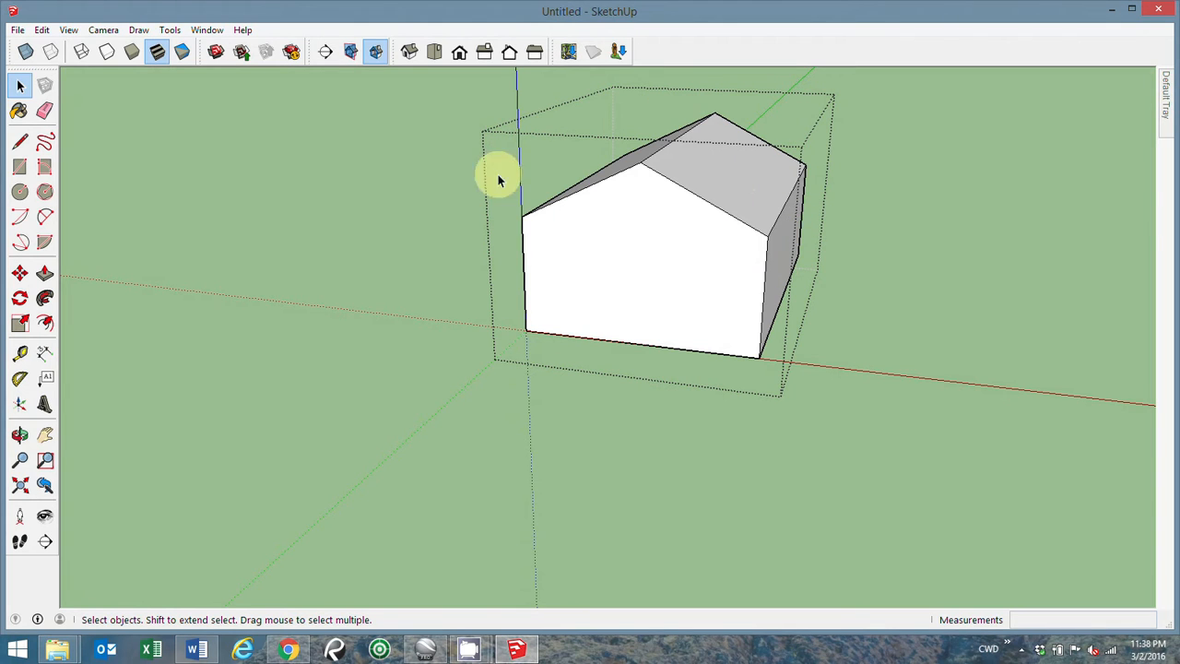
Select individual roof and wall faces inside the open house group, and leave it to select the house as a whole
left_click(683, 255)
left_click(719, 190)
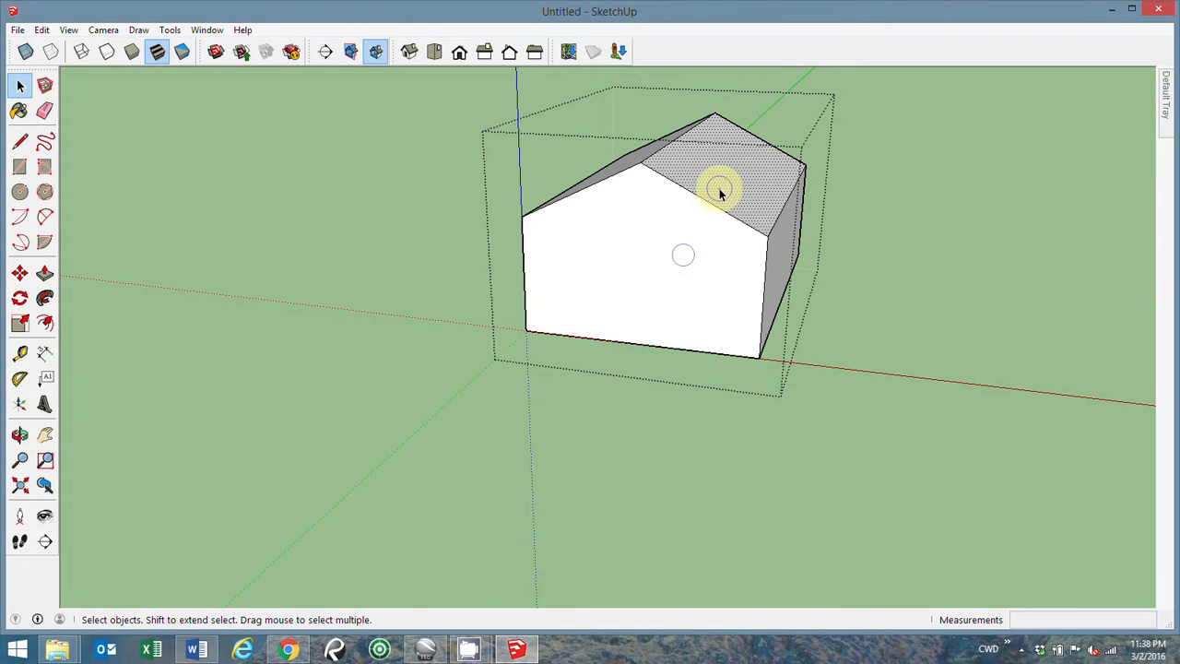
left_click(599, 175)
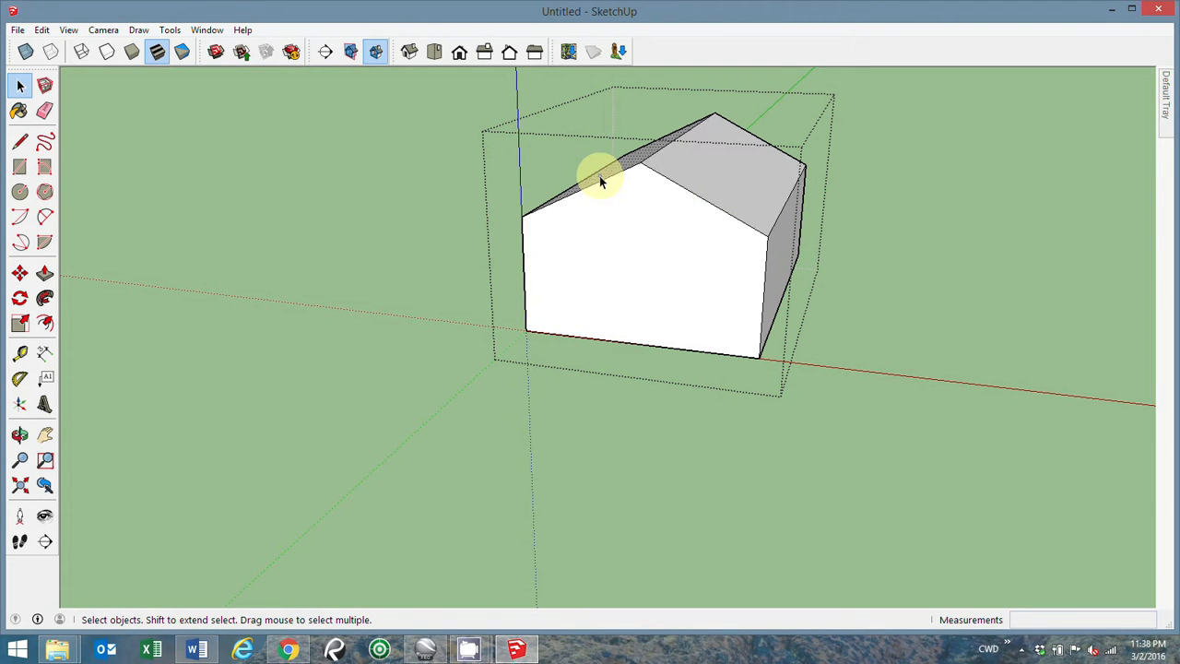
left_click(411, 190)
left_click(627, 258)
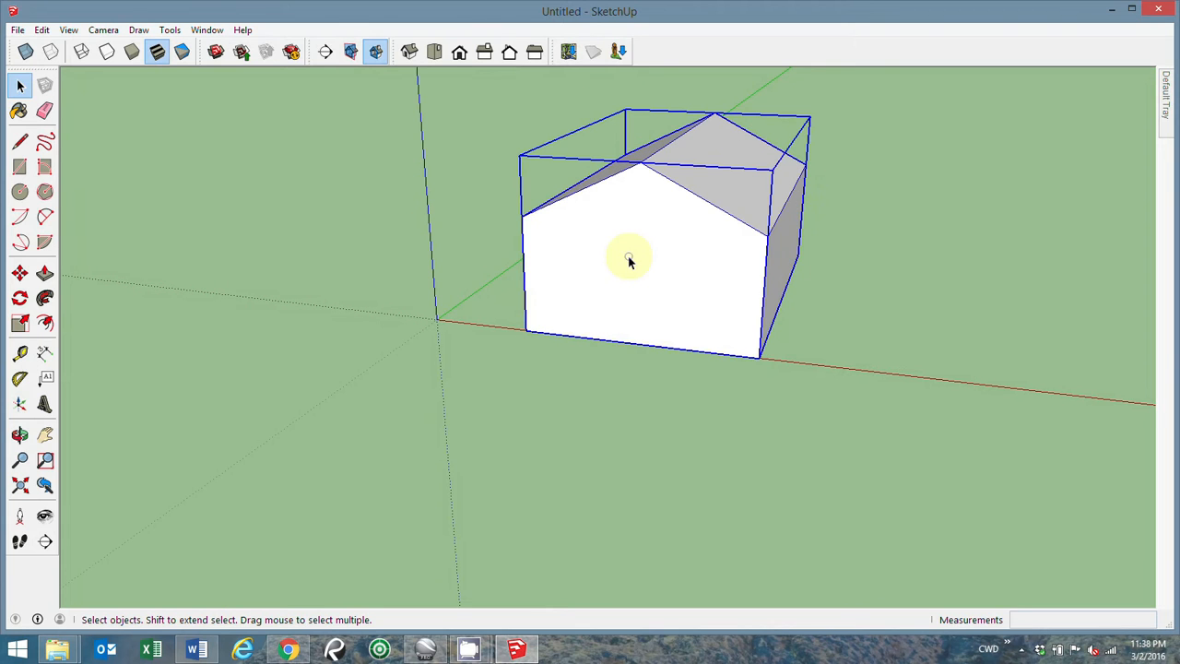
Open the house group for editing and select its wall faces and roof edges one at a time
middle_click_drag(790, 242, 768, 229)
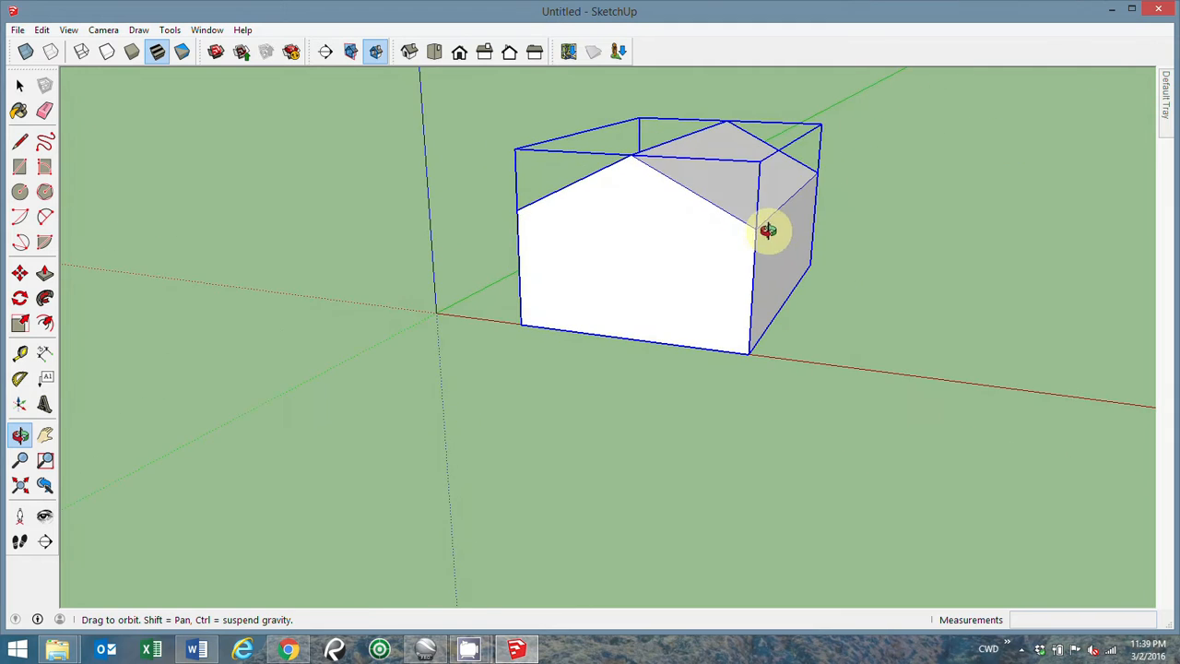
double_click(665, 249)
left_click(672, 245)
left_click(765, 263)
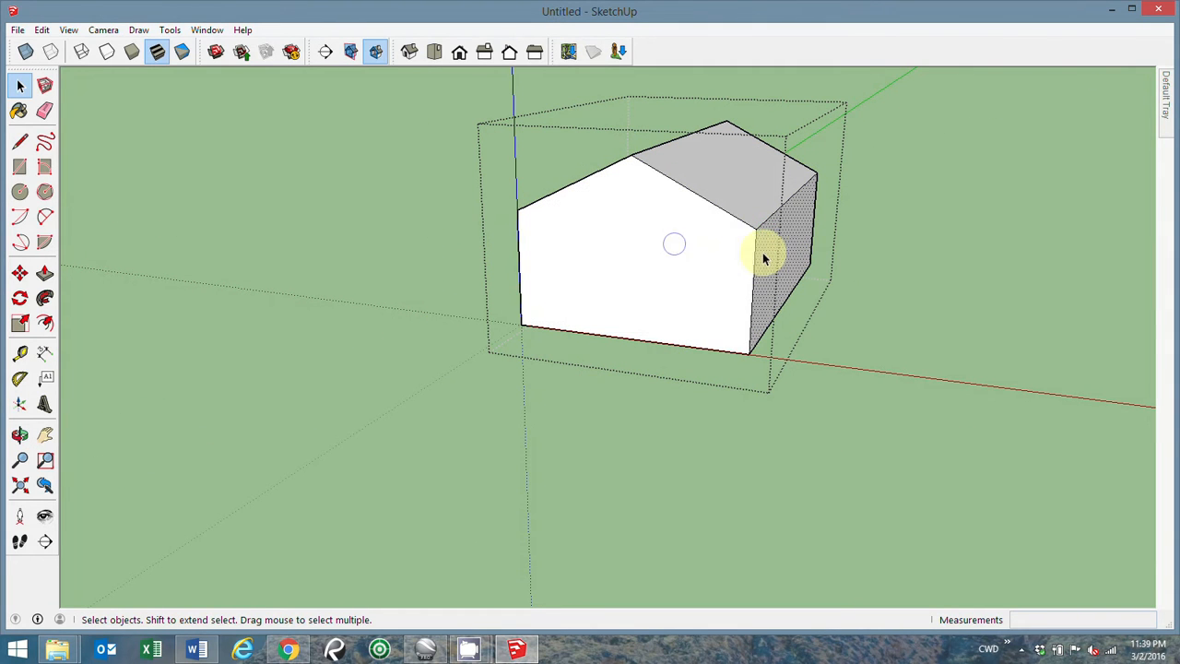
left_click(744, 222)
left_click(760, 223)
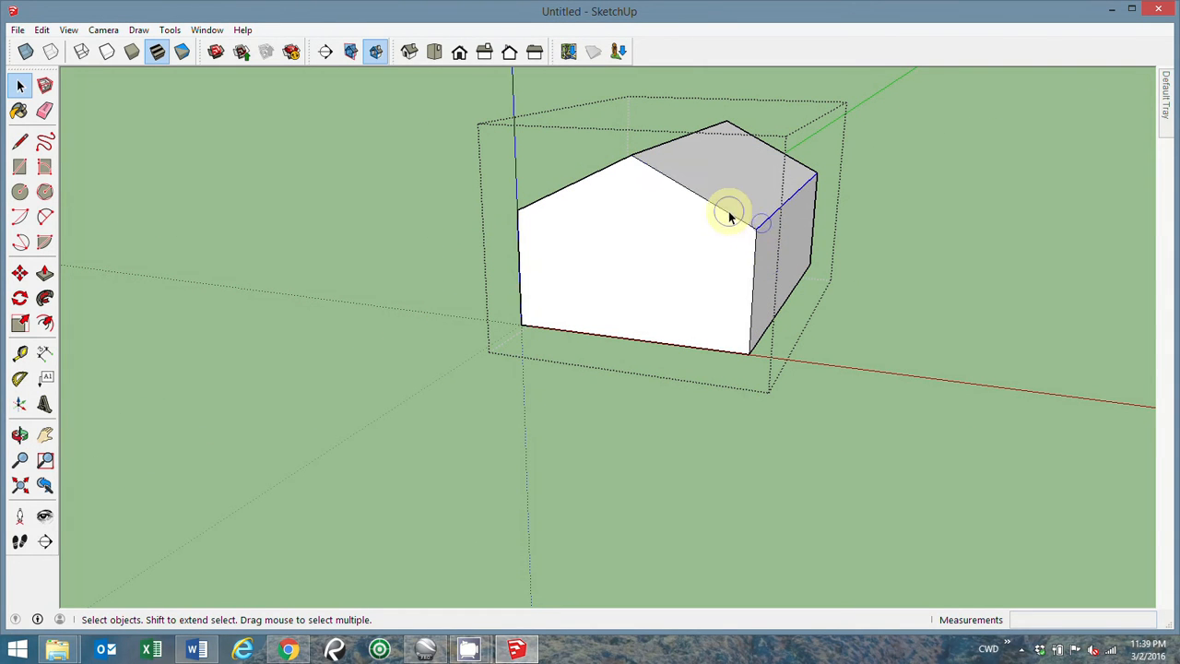
left_click(591, 175)
Select the house's long side wall face and bring up its entity information
middle_click_drag(656, 220, 600, 273)
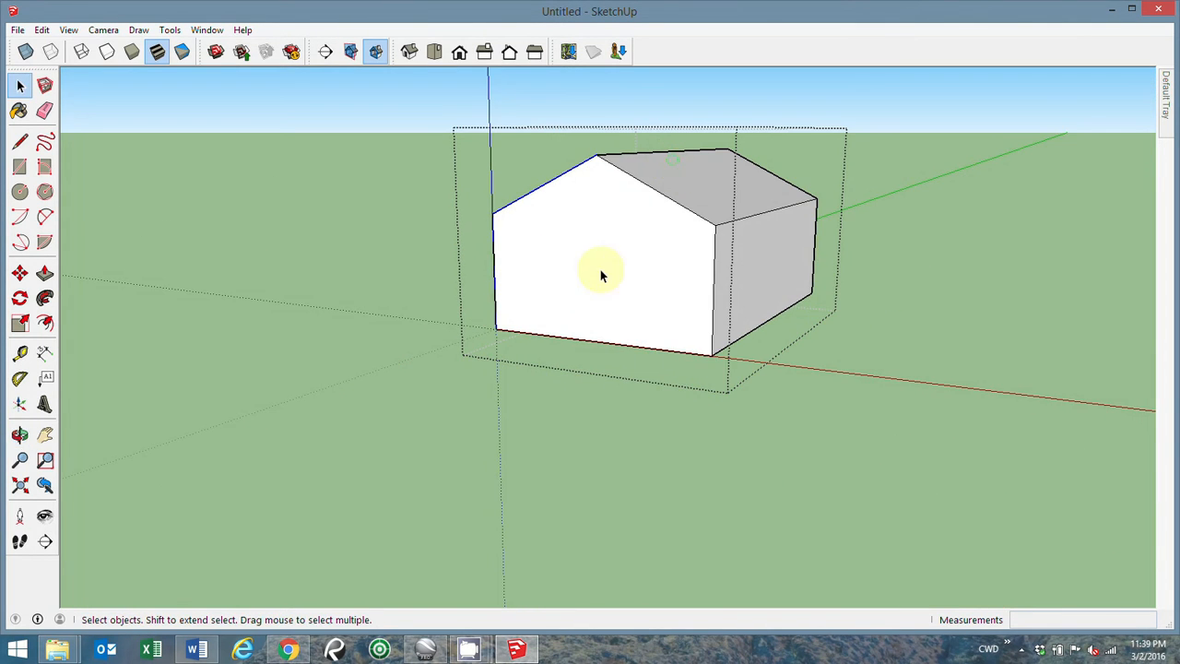
middle_click_drag(699, 258, 479, 263)
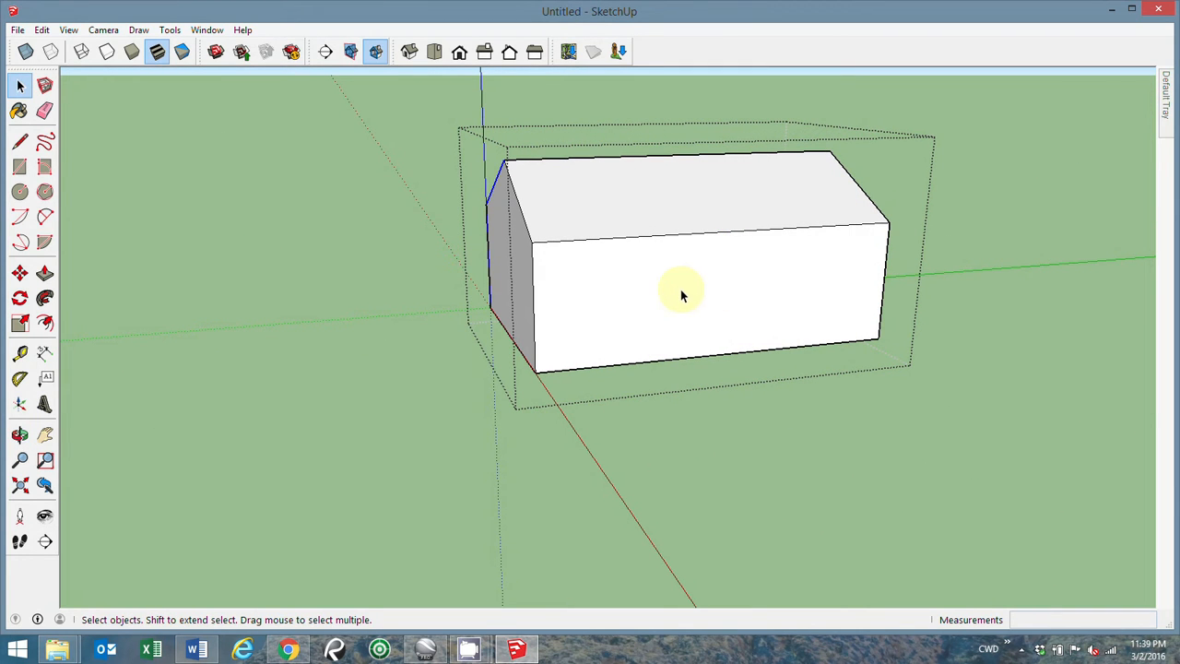
left_click(673, 281)
right_click(673, 281)
left_click(698, 284)
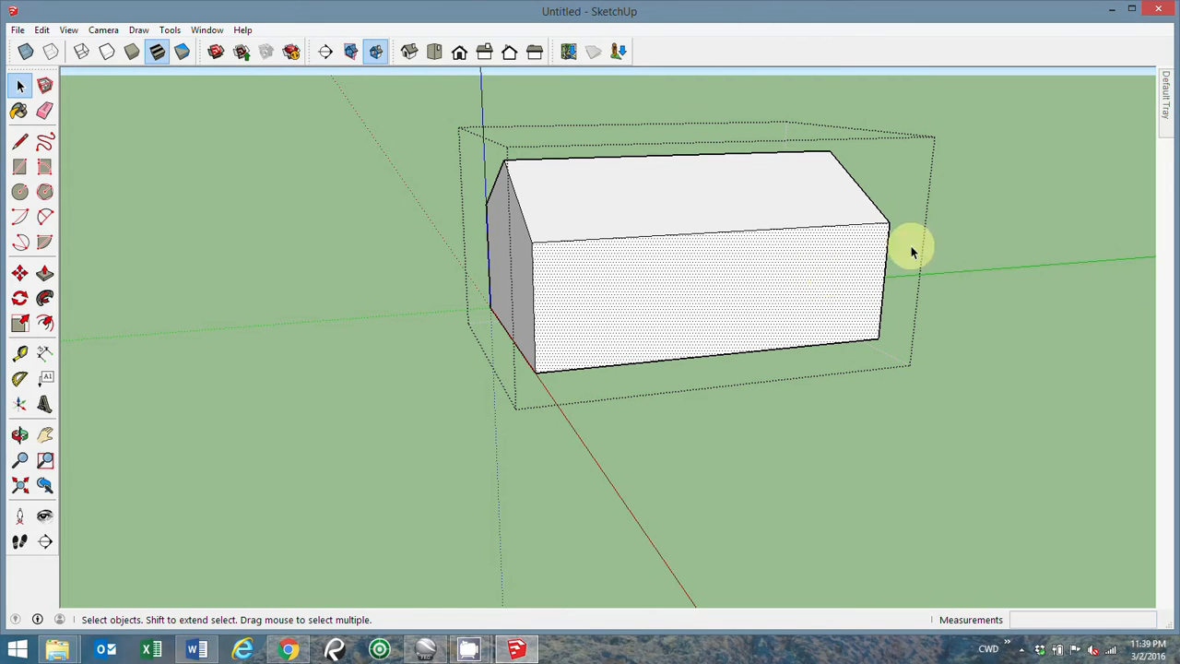
mouse_move(1168, 112)
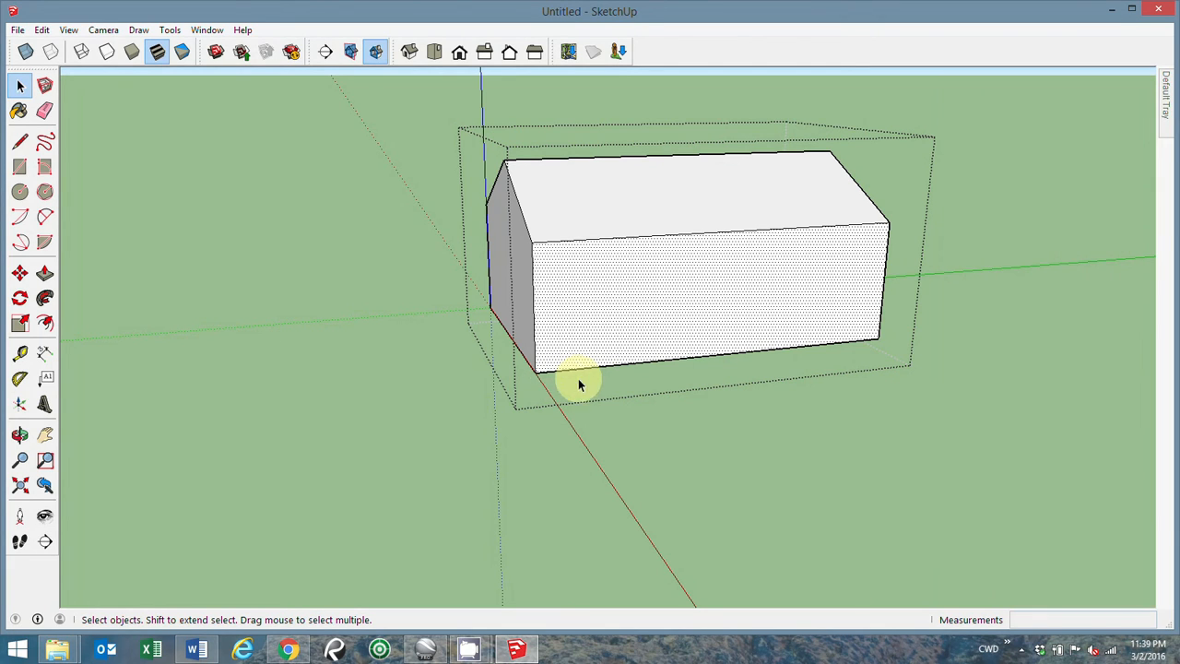
Look up the entity information of the eave edge above the long side wall
left_click(704, 235)
right_click(705, 235)
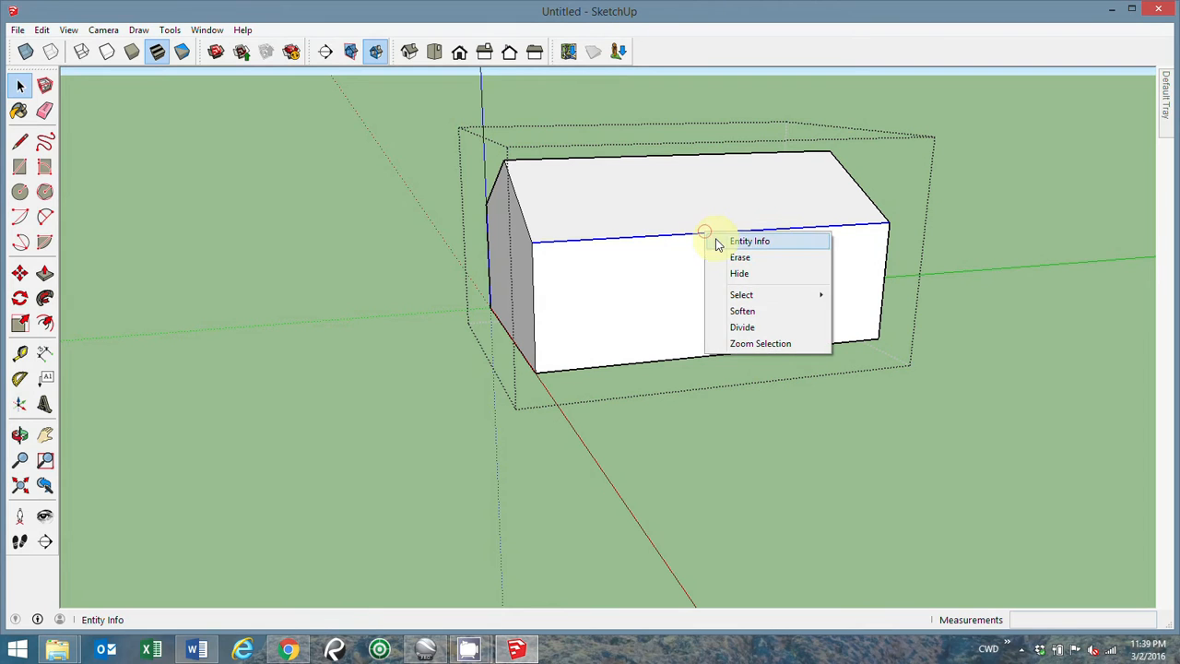
left_click(720, 242)
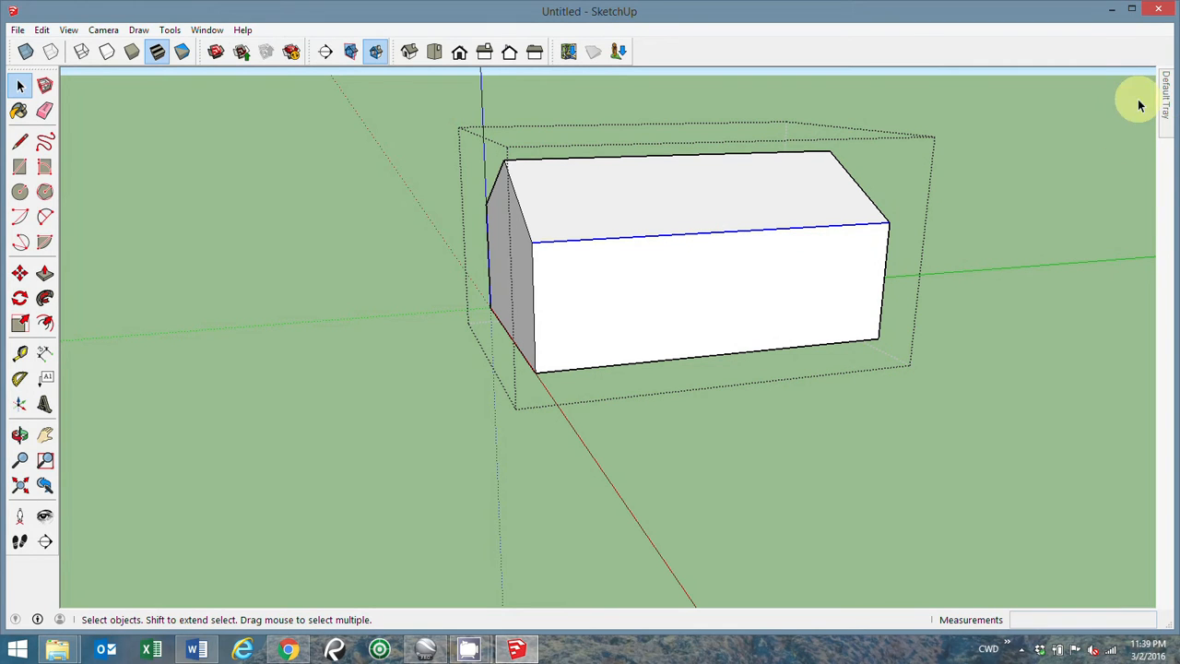
left_click(1147, 104)
left_click(1147, 104)
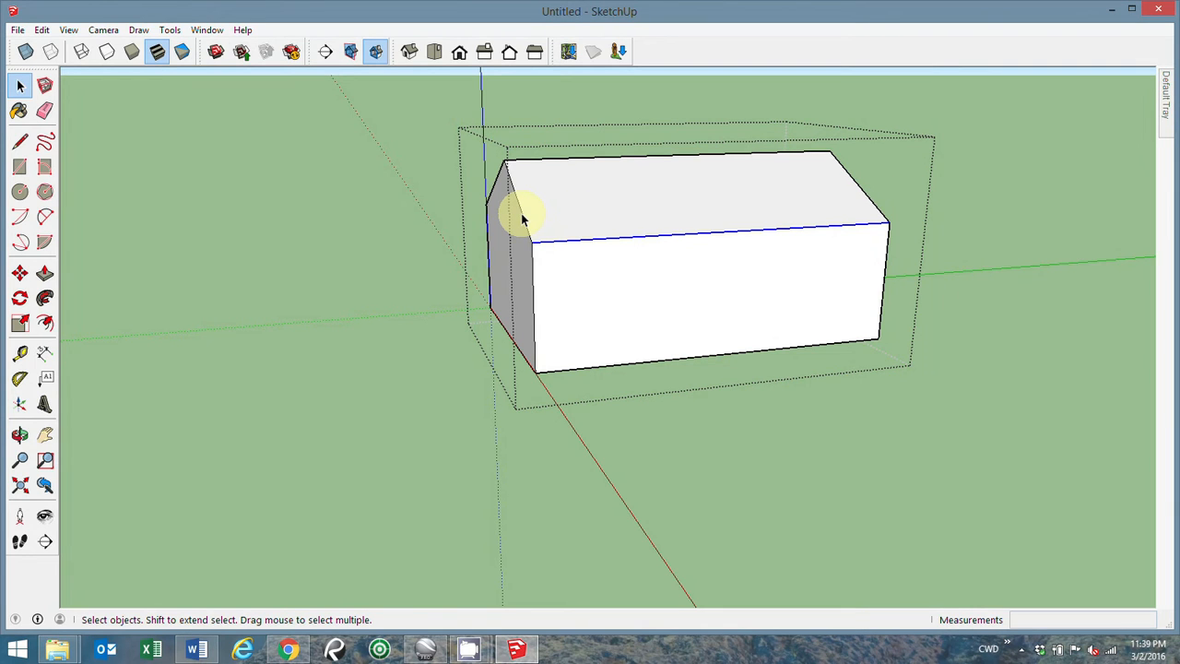
Look up the entity information of the sloping roof edge on the front gable
key("o")
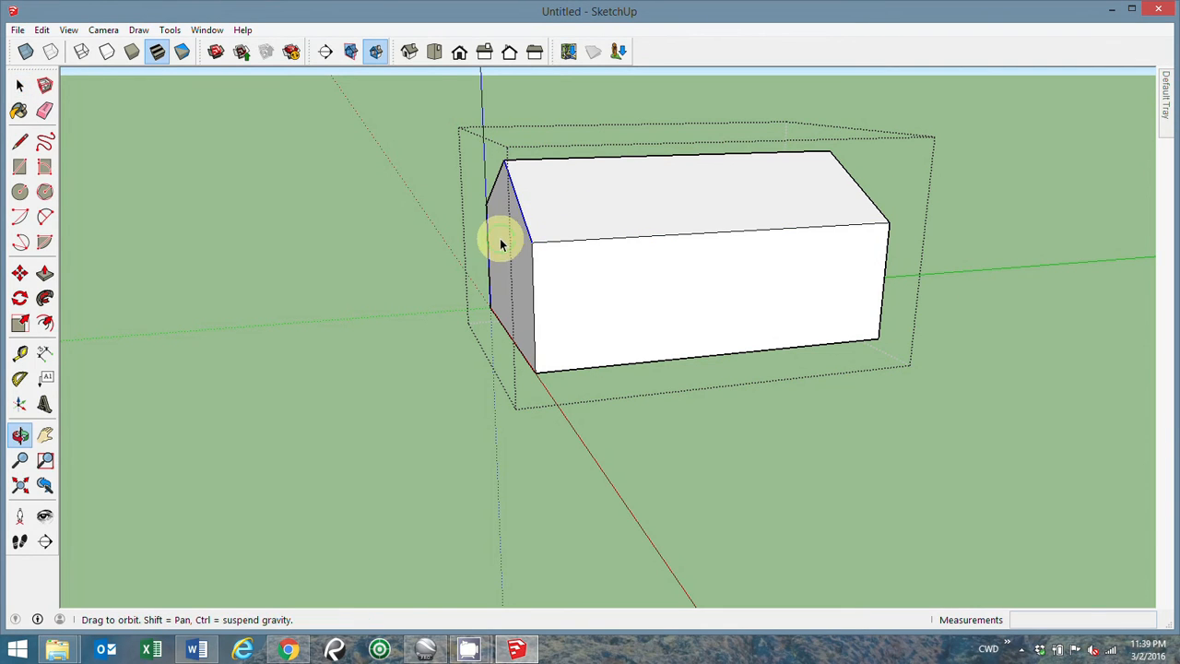
left_click_drag(495, 242, 757, 268)
key("space")
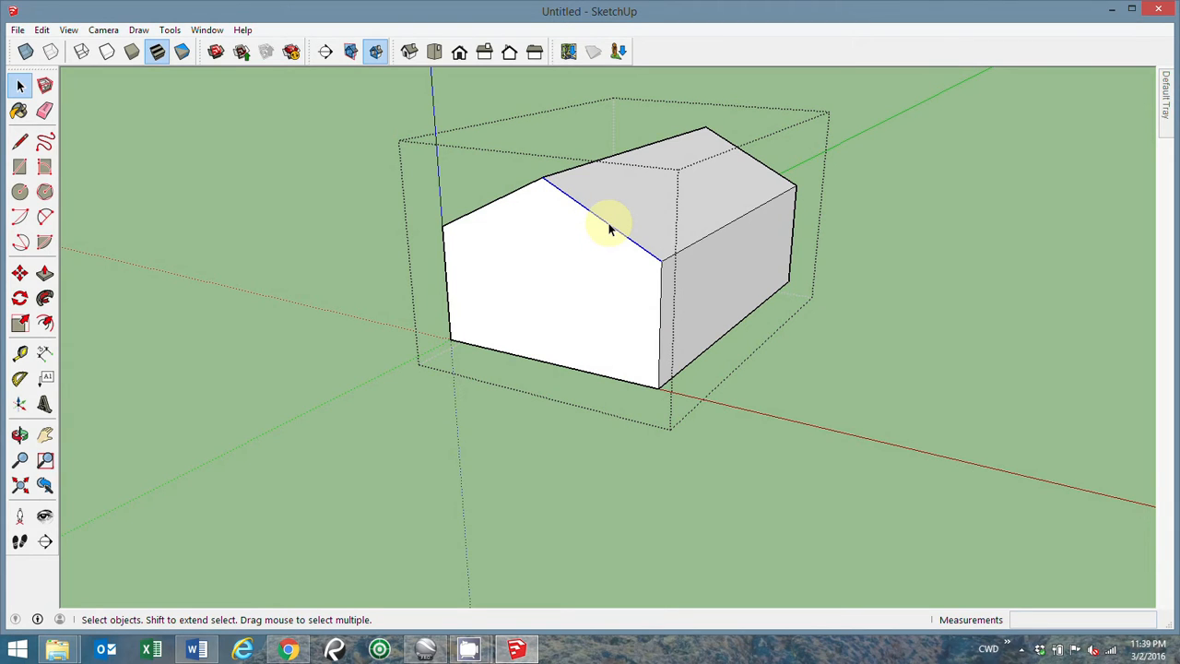
right_click(608, 229)
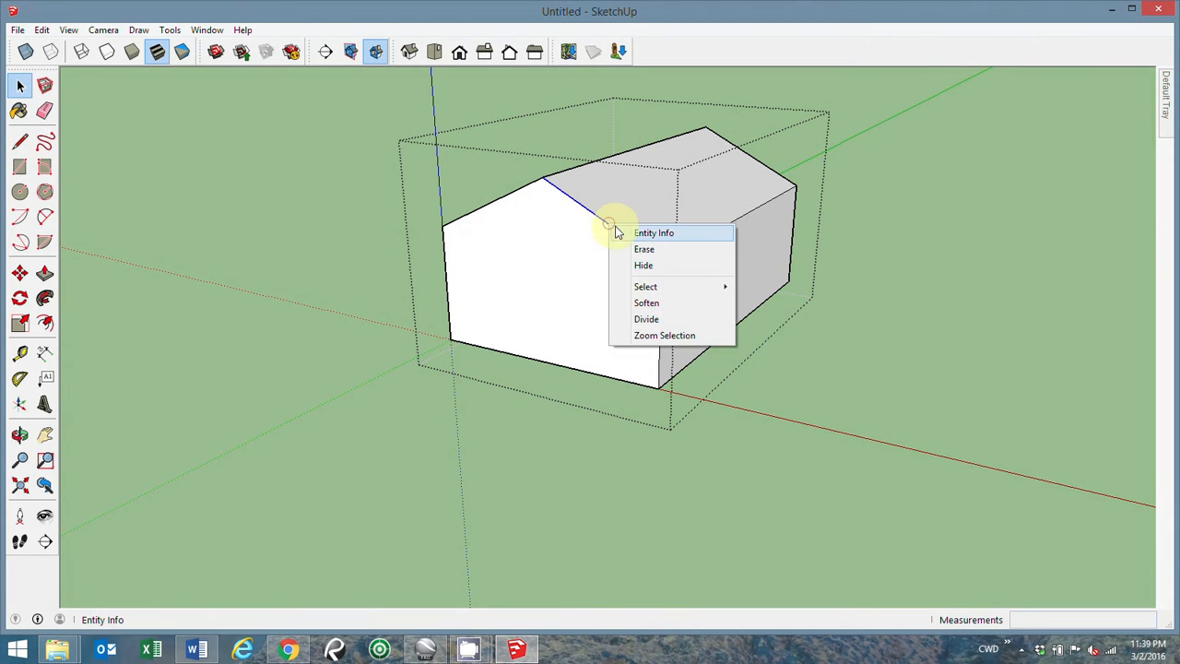
left_click(625, 231)
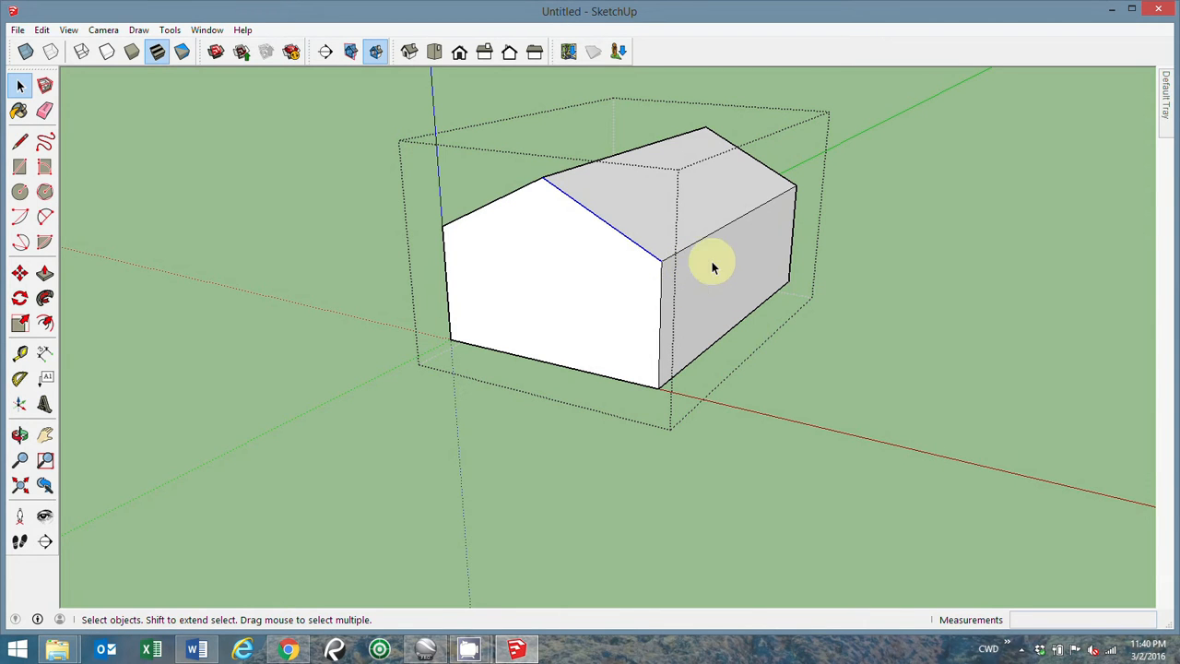
Pin the Default Tray open and expand its Layers section
middle_click_drag(719, 253, 533, 324)
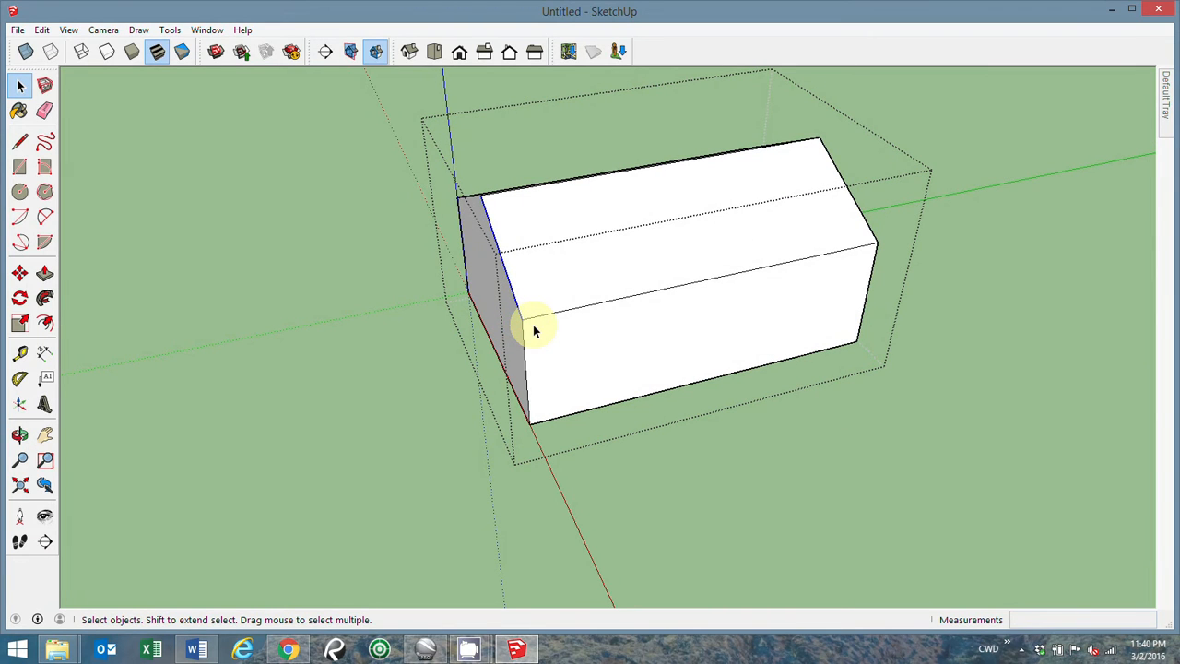
scroll(533, 328, "down", 2)
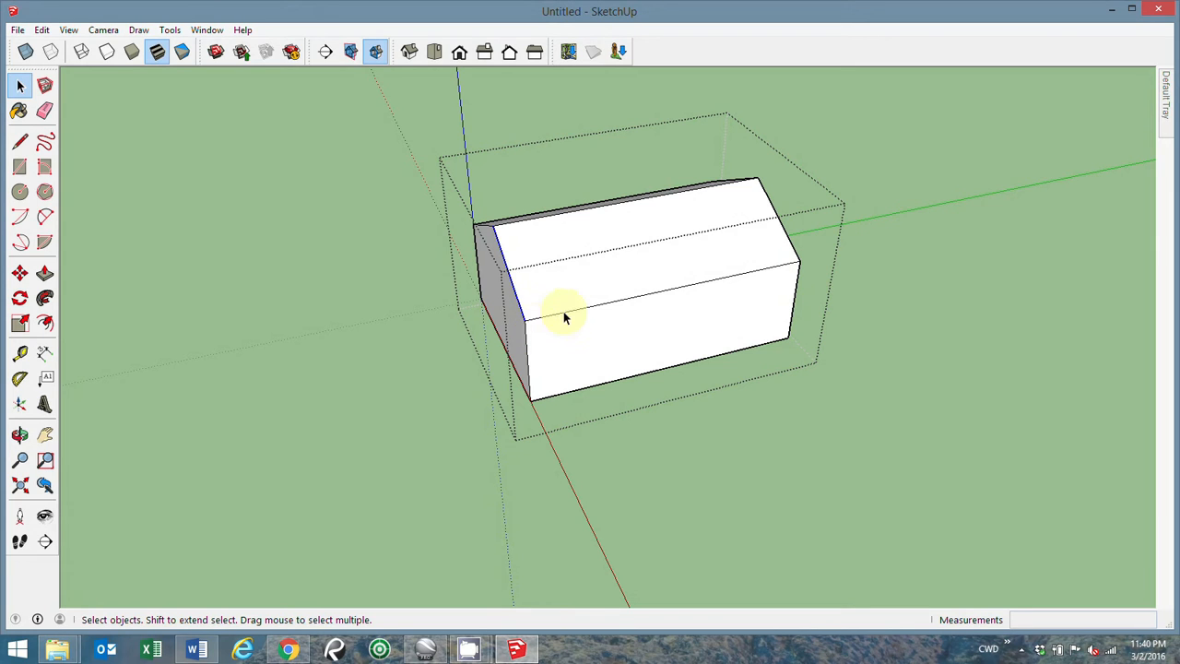
mouse_move(1165, 97)
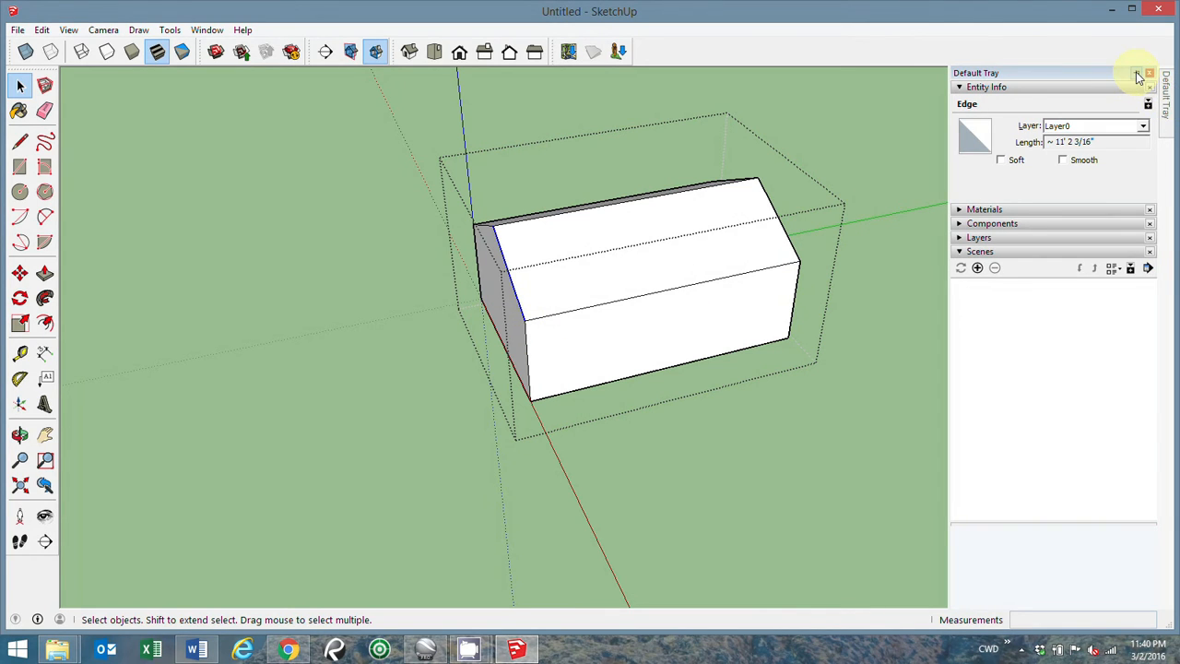
left_click(1138, 76)
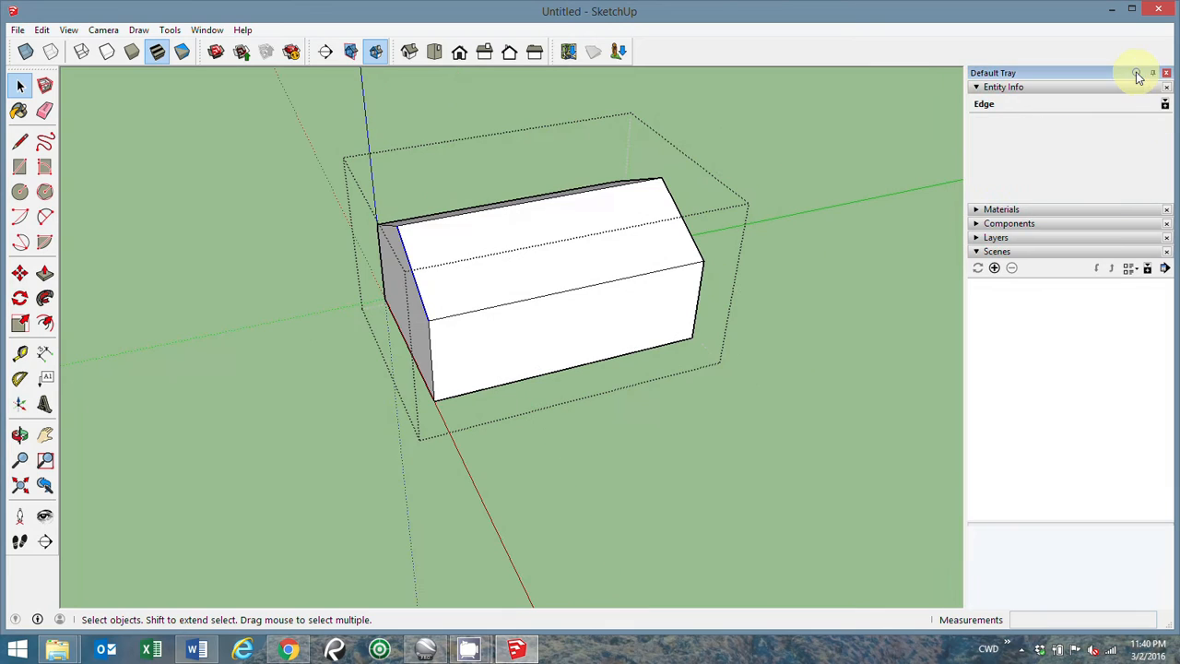
left_click(976, 237)
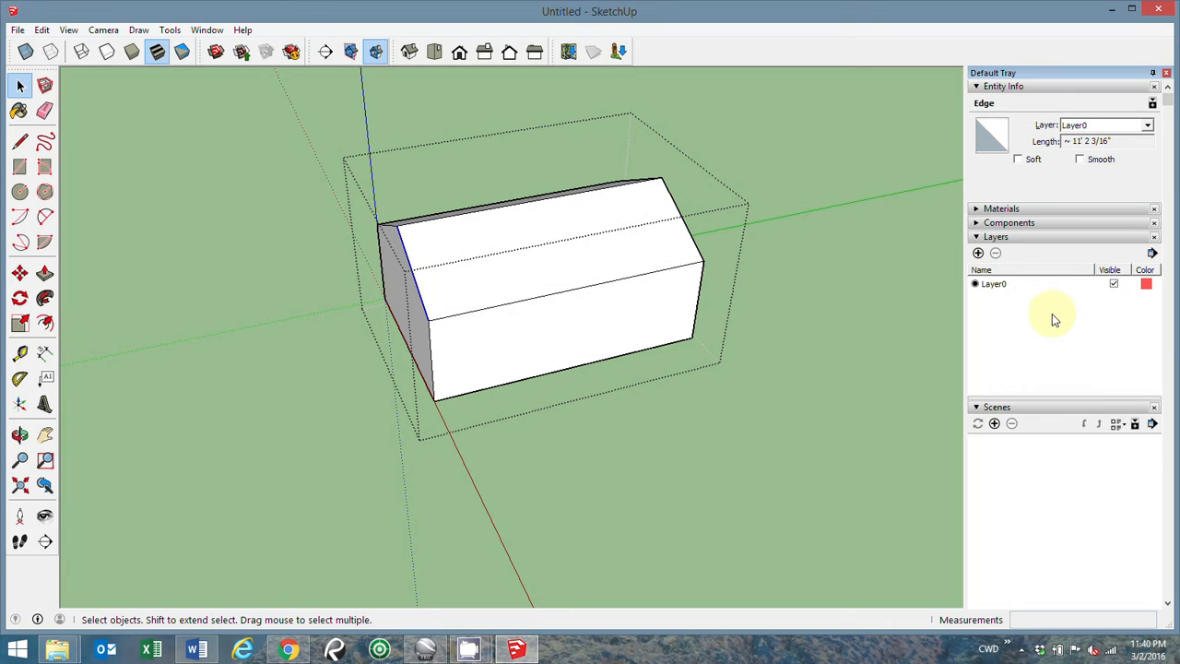
Close the house group and draw a four-sided ground face around the house from the origin with the Line tool, about 82' by 97'
left_click(812, 305)
middle_click_drag(506, 277, 718, 274)
scroll(514, 211, "down", 3)
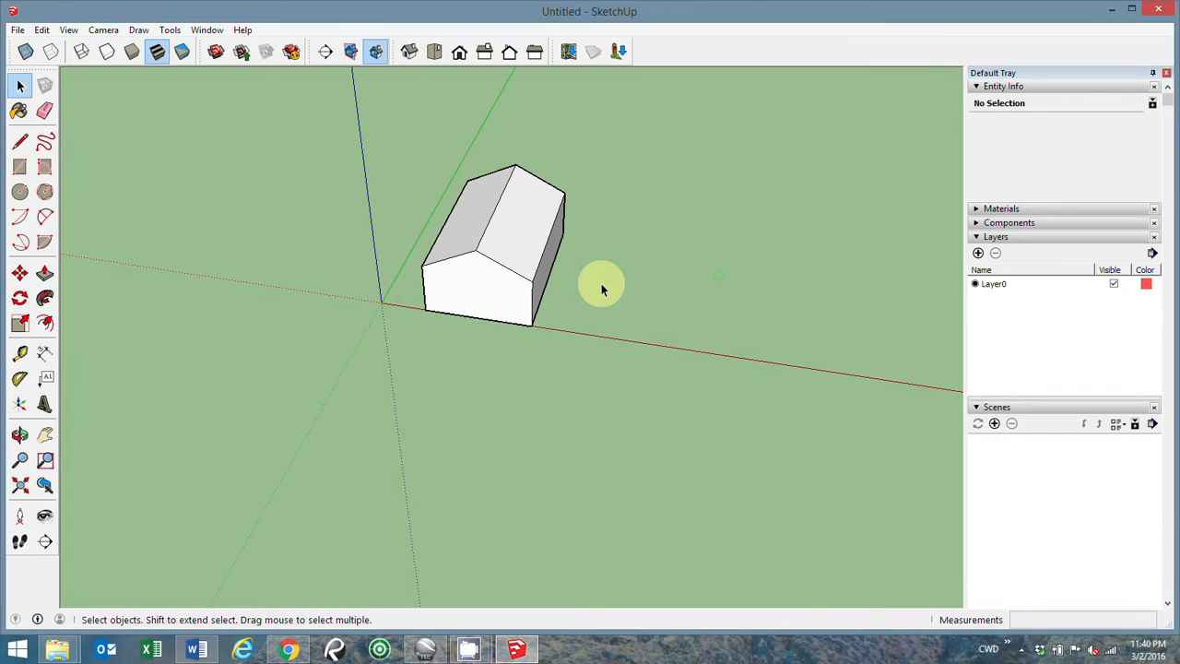
key("l")
left_click(383, 301)
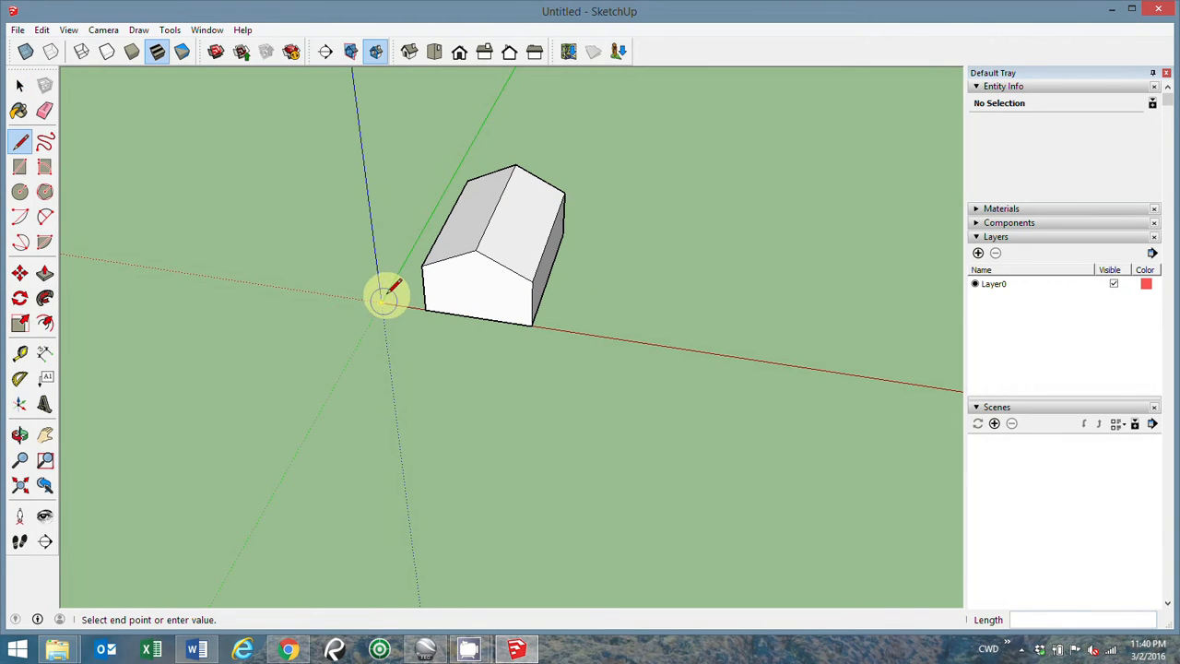
left_click(505, 85)
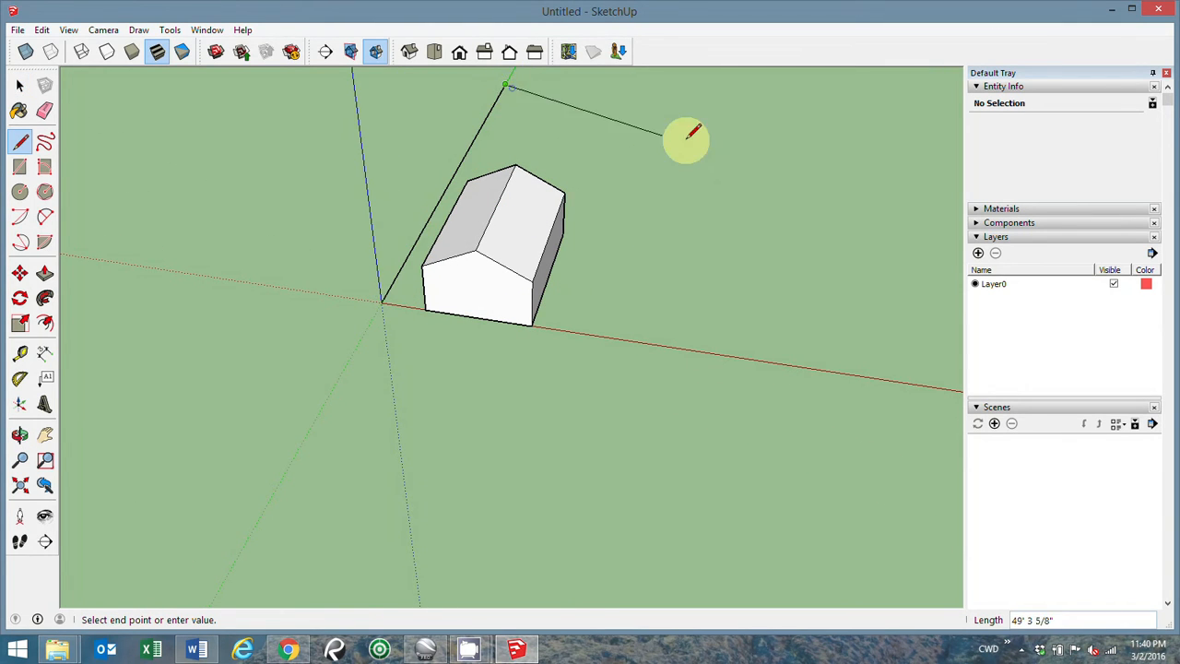
left_click(818, 117)
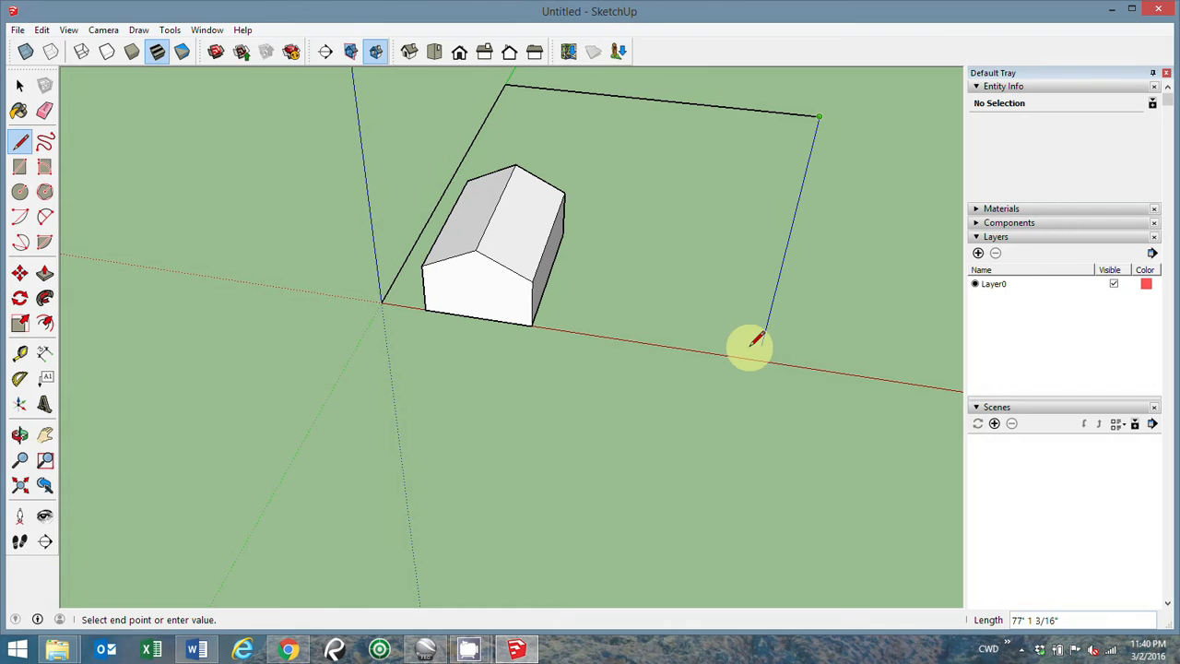
key("Right")
key("Left")
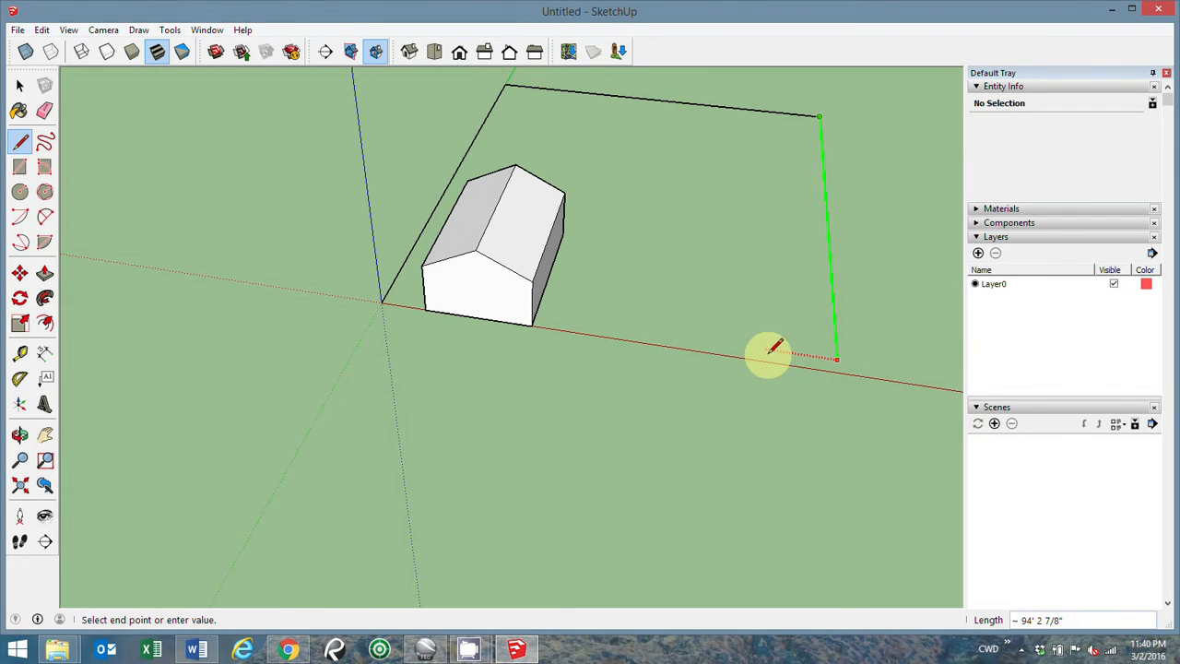
left_click(837, 372)
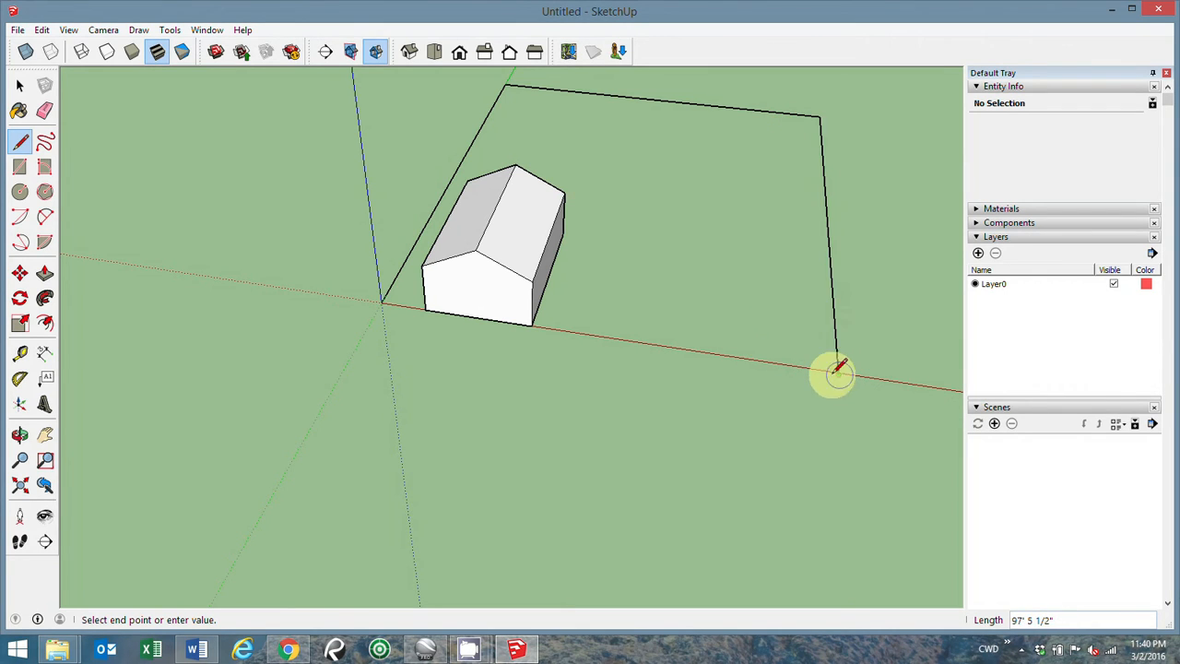
left_click(382, 302)
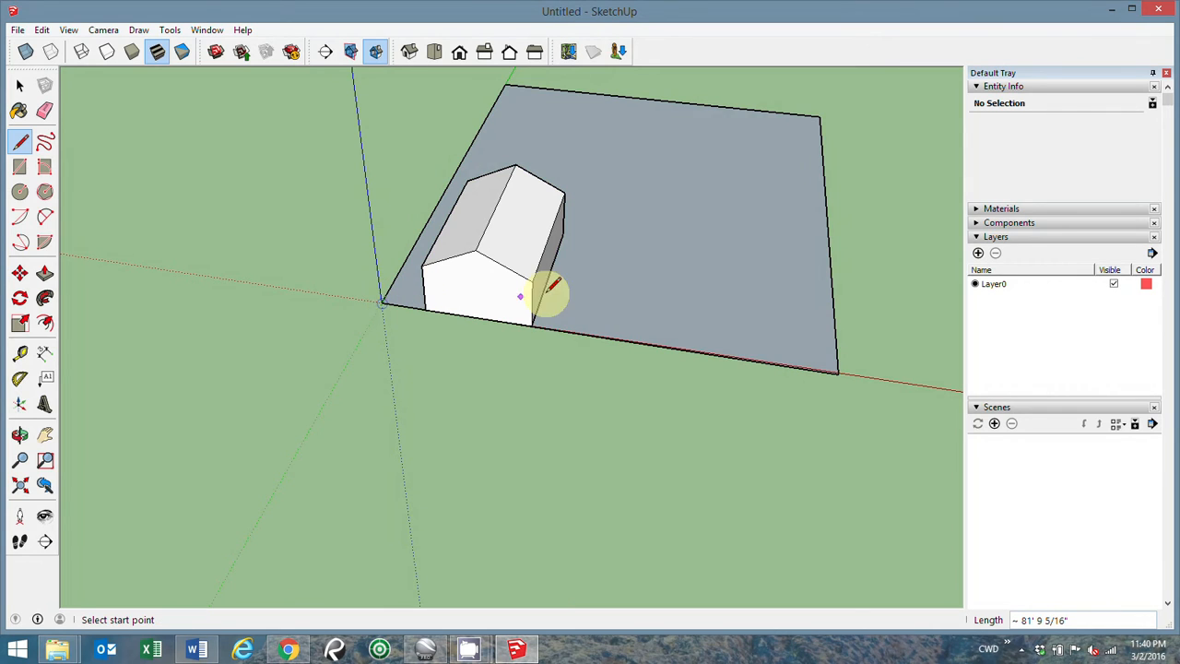
Make a group from the ground face and its four bounding edges
middle_click_drag(671, 256, 648, 229)
key("space")
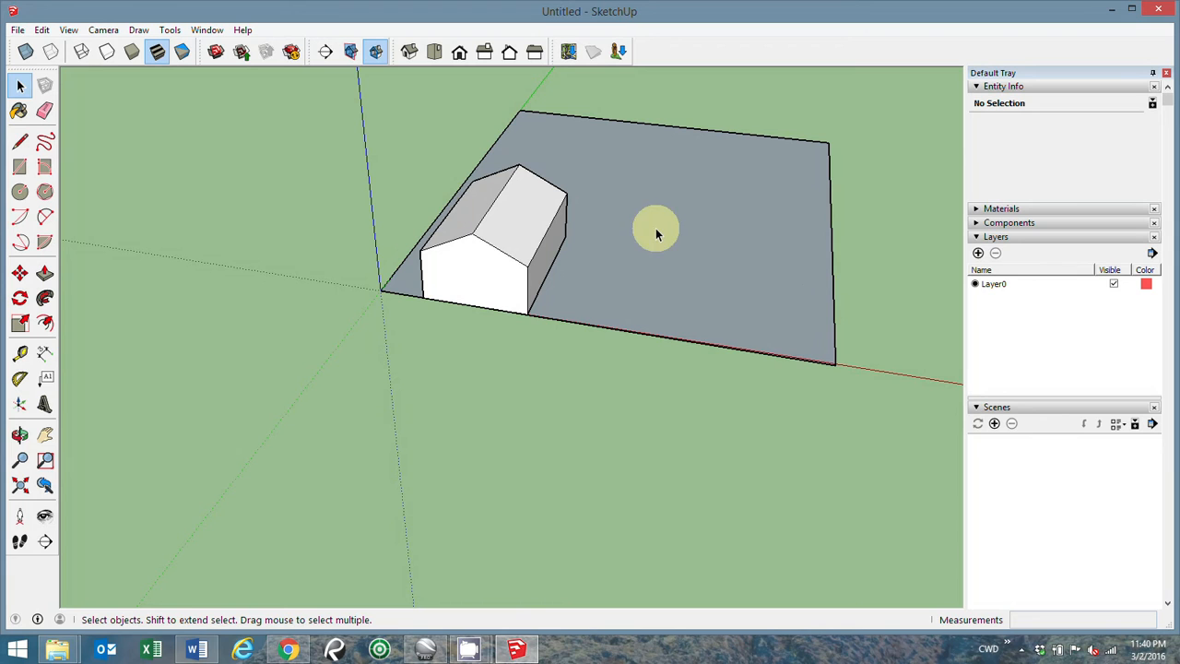
double_click(699, 276)
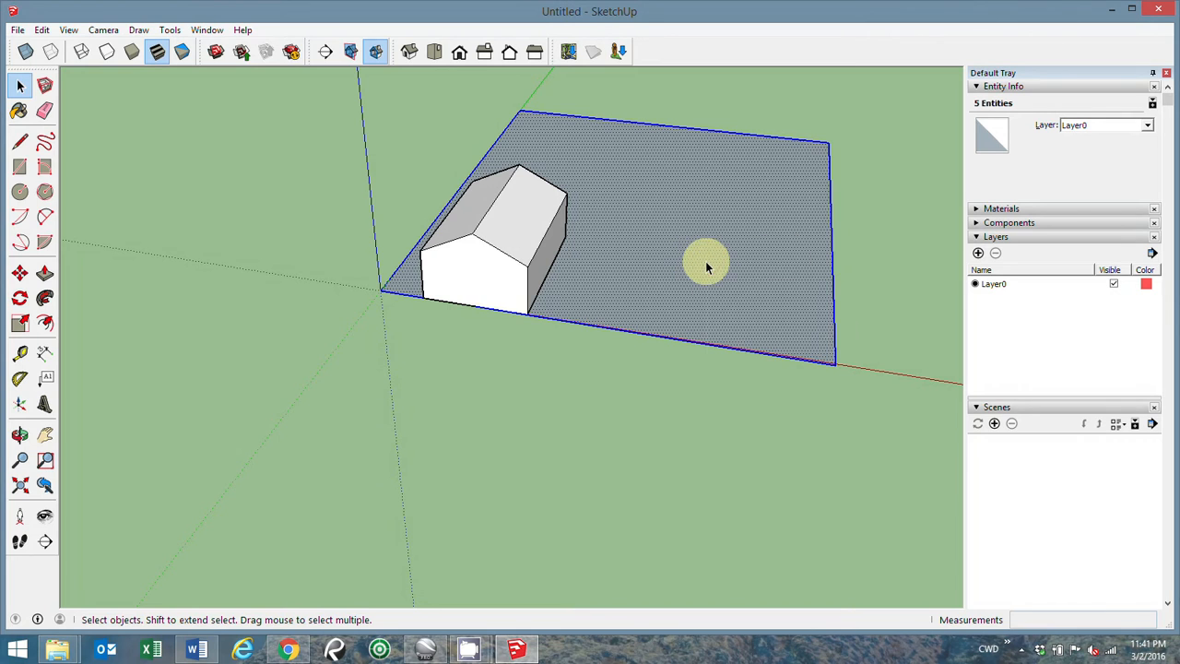
right_click(706, 262)
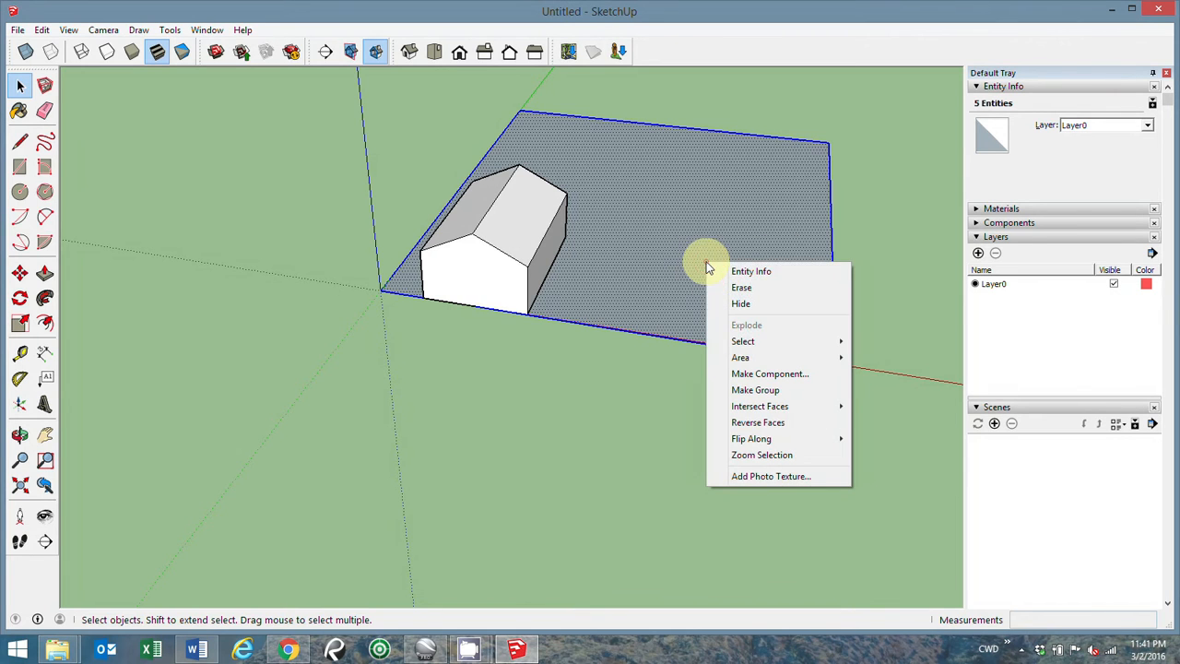
left_click(764, 390)
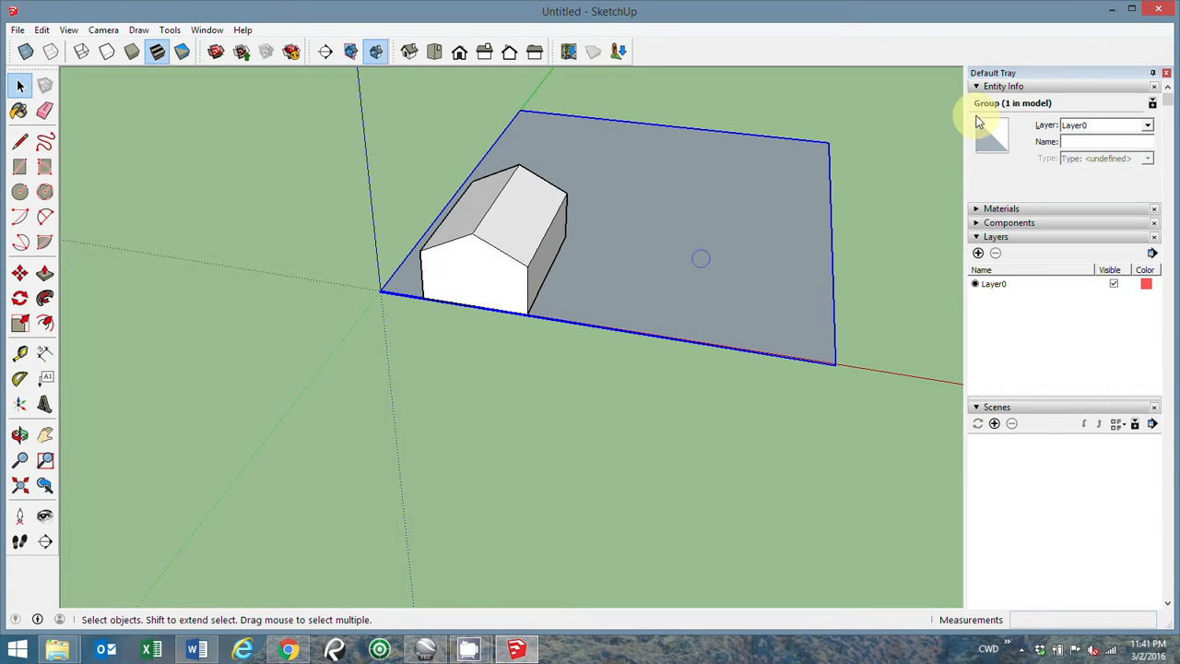
Check the layer choices for the ground group and expand its entity information to show the hidden, locked and shadow options
left_click(1147, 126)
left_click(1027, 182)
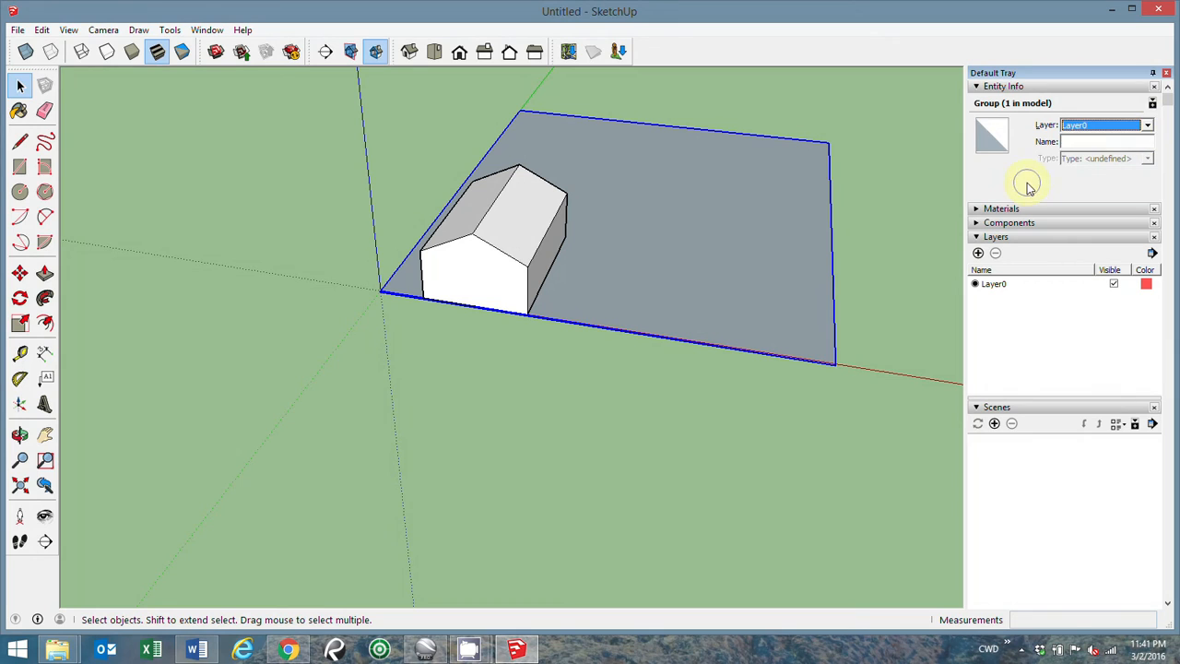
left_click(1152, 105)
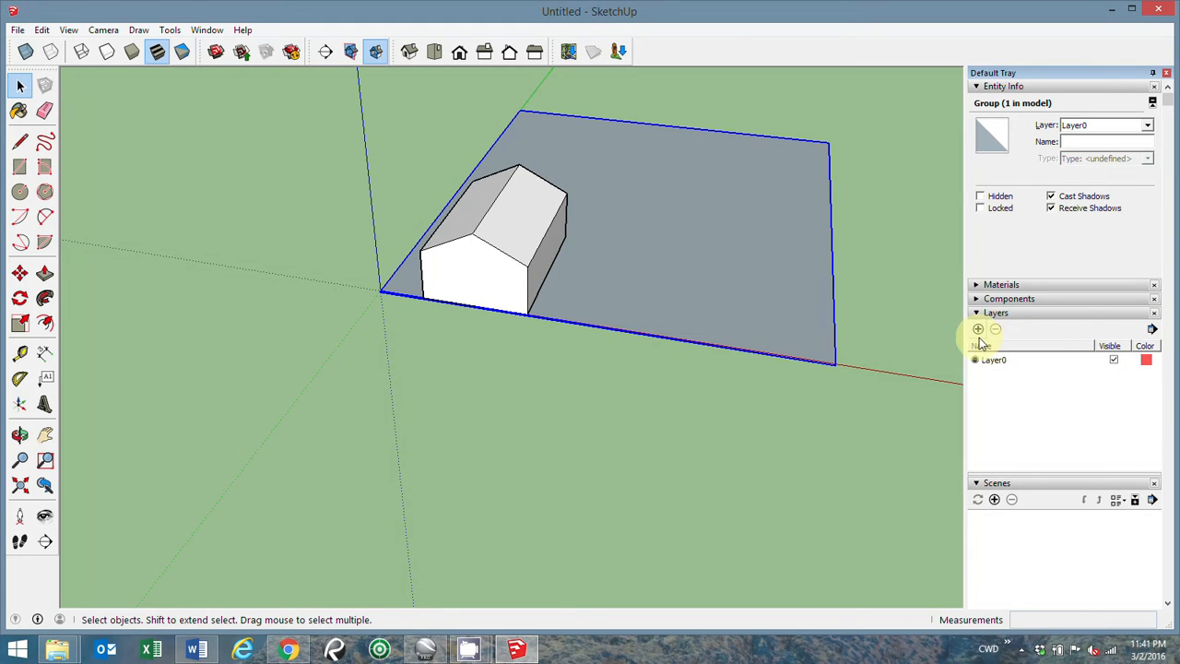
Add two new layers to the model, named Site and Building
left_click(978, 330)
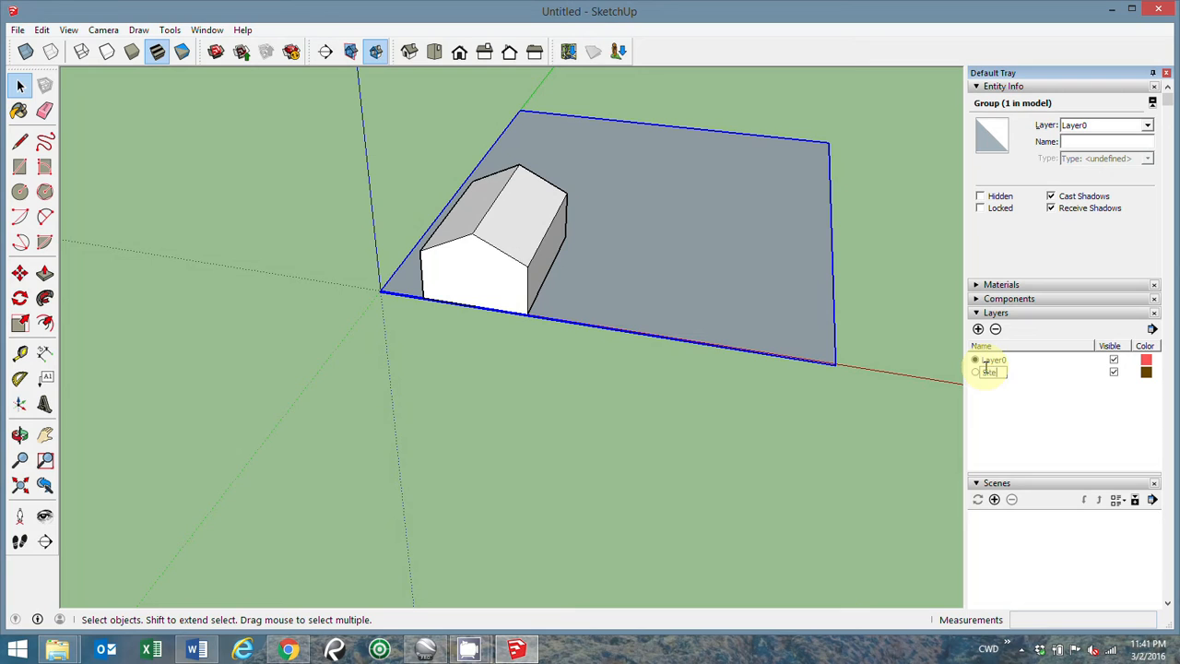
left_click(978, 329)
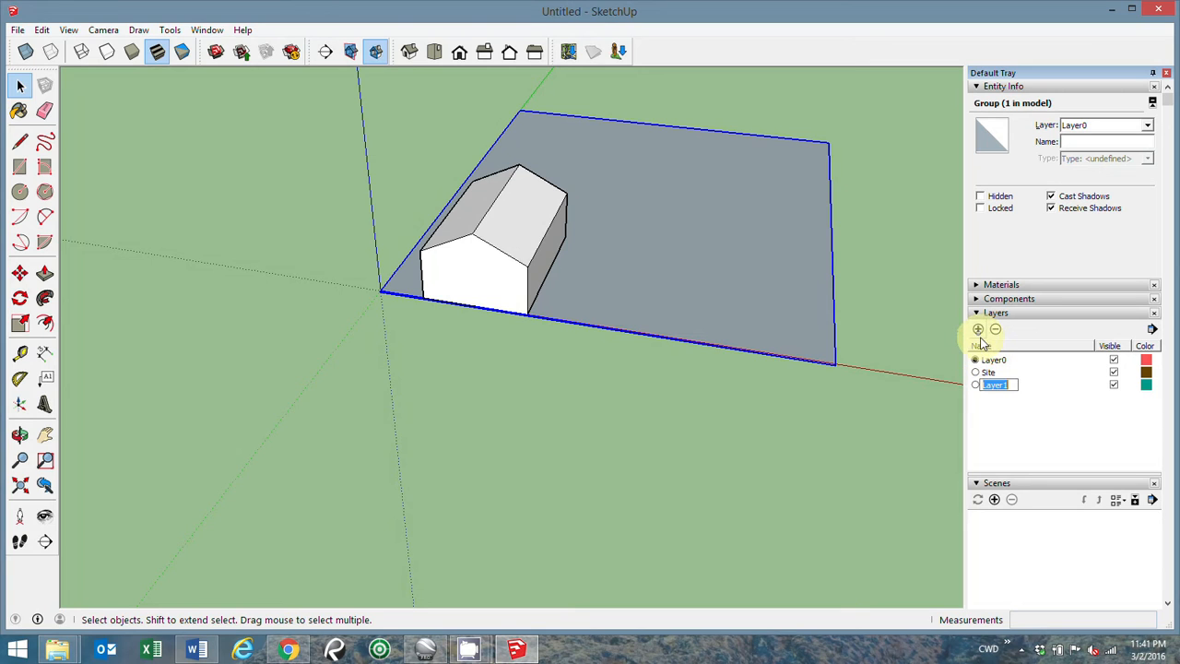
type("Building")
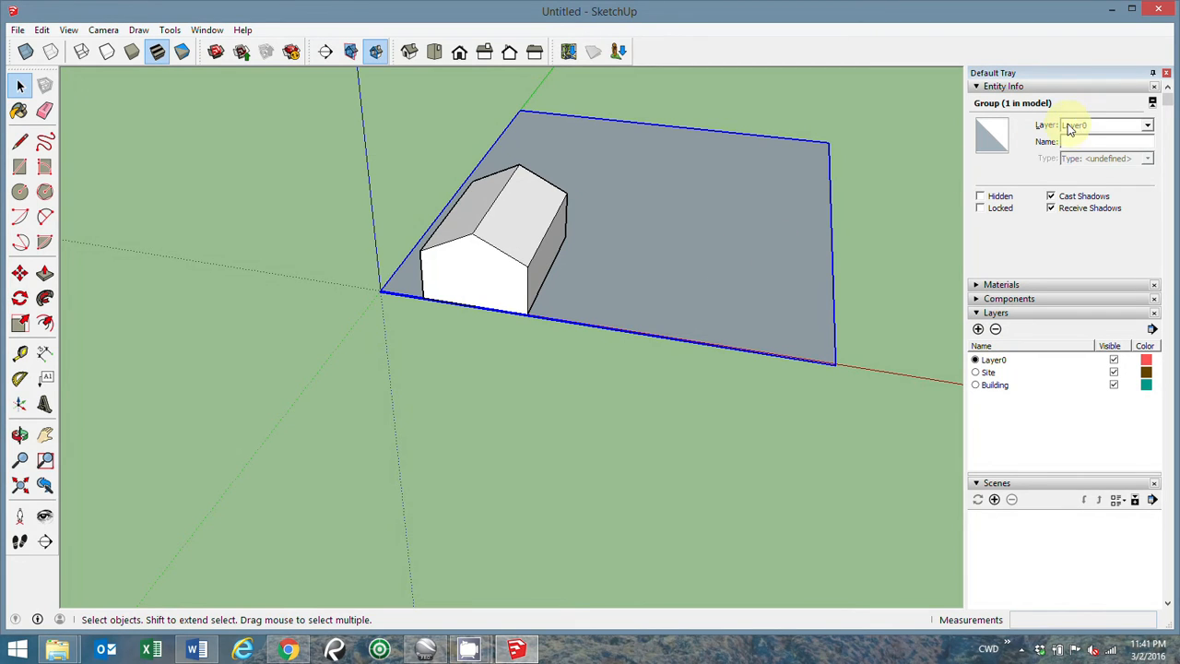
Assign the selected ground group to the Site layer and the house group to the Building layer
left_click(1147, 125)
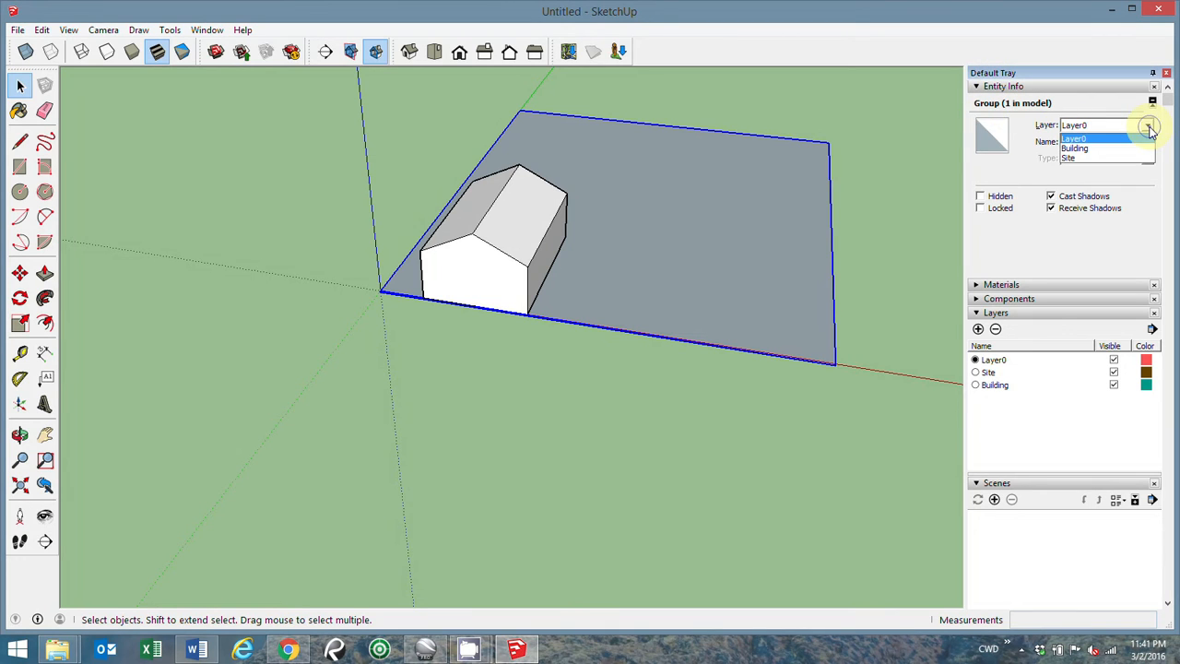
left_click(1073, 158)
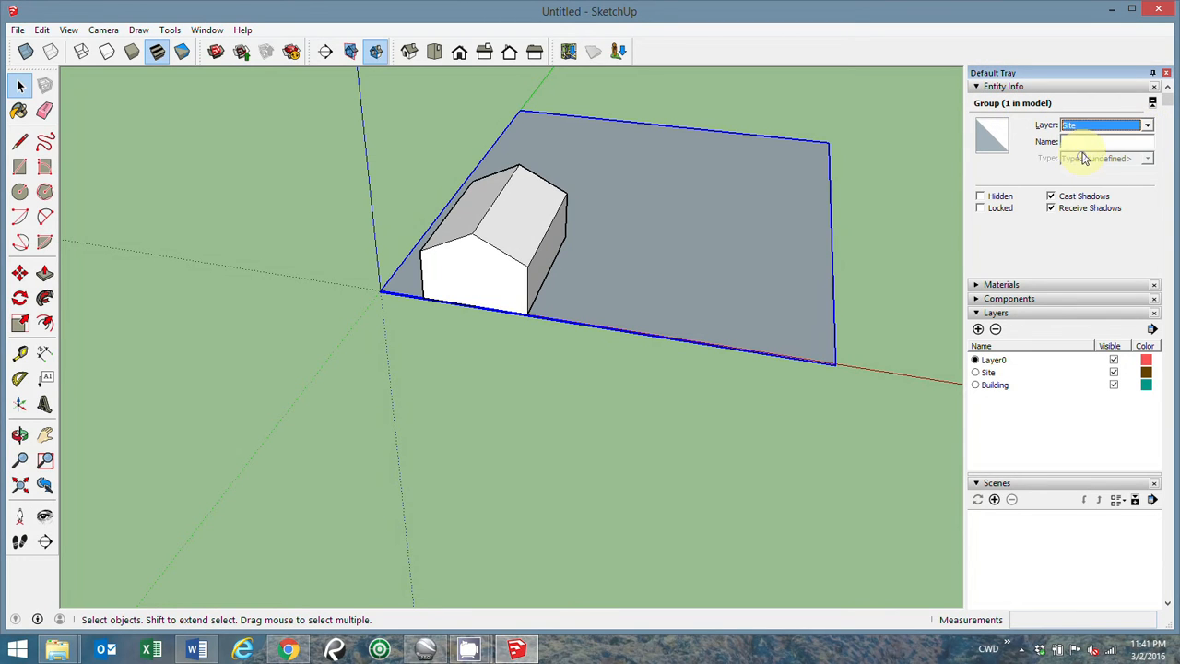
left_click(518, 250)
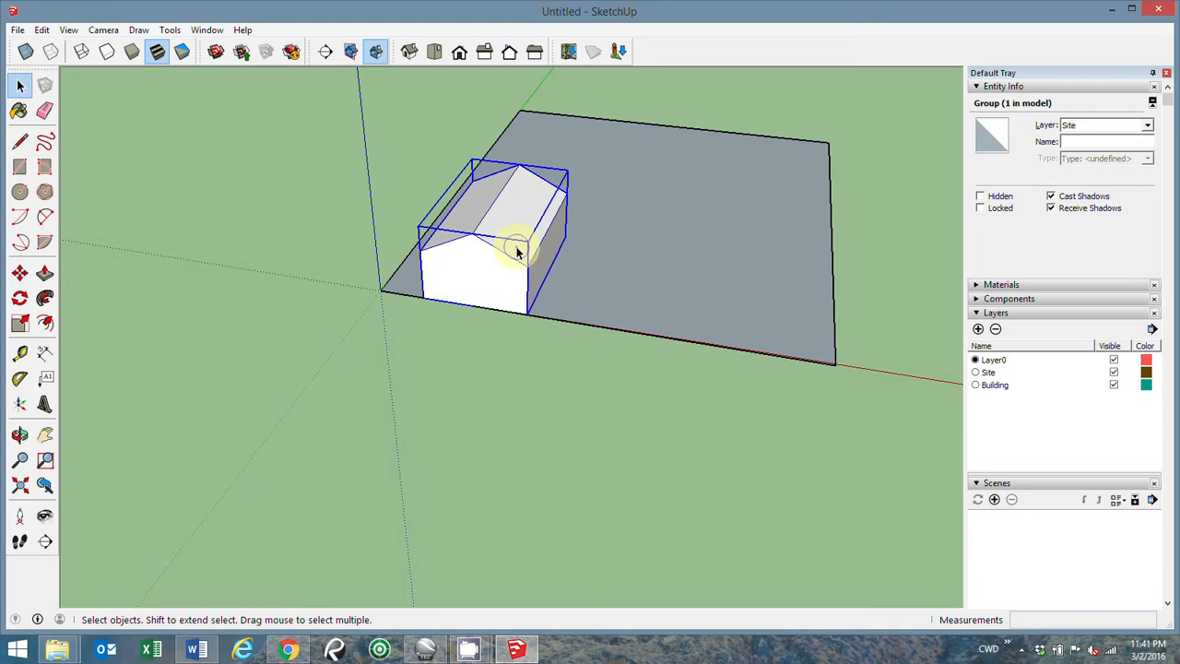
left_click(1150, 130)
left_click(1092, 158)
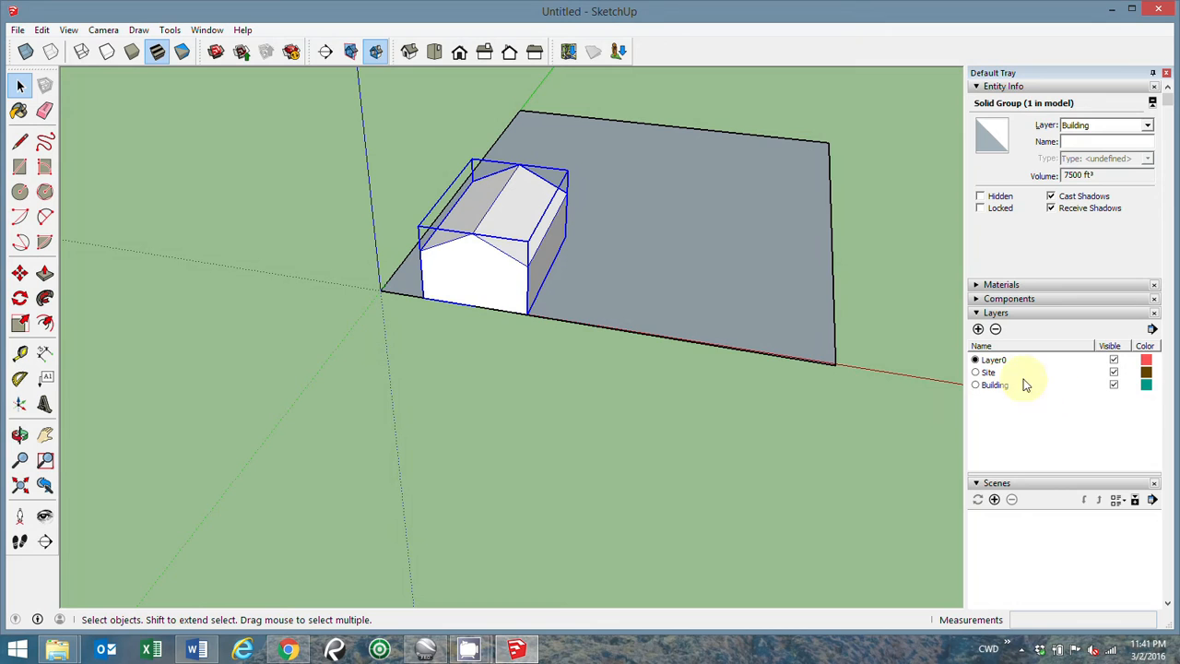
Hide the Building layer to examine the ground plane without the house, and show the layer again
left_click(1113, 385)
middle_click_drag(682, 234, 663, 261)
scroll(663, 261, "up", 1)
middle_click_drag(518, 238, 369, 405)
scroll(323, 453, "down", 3)
middle_click_drag(492, 287, 566, 297)
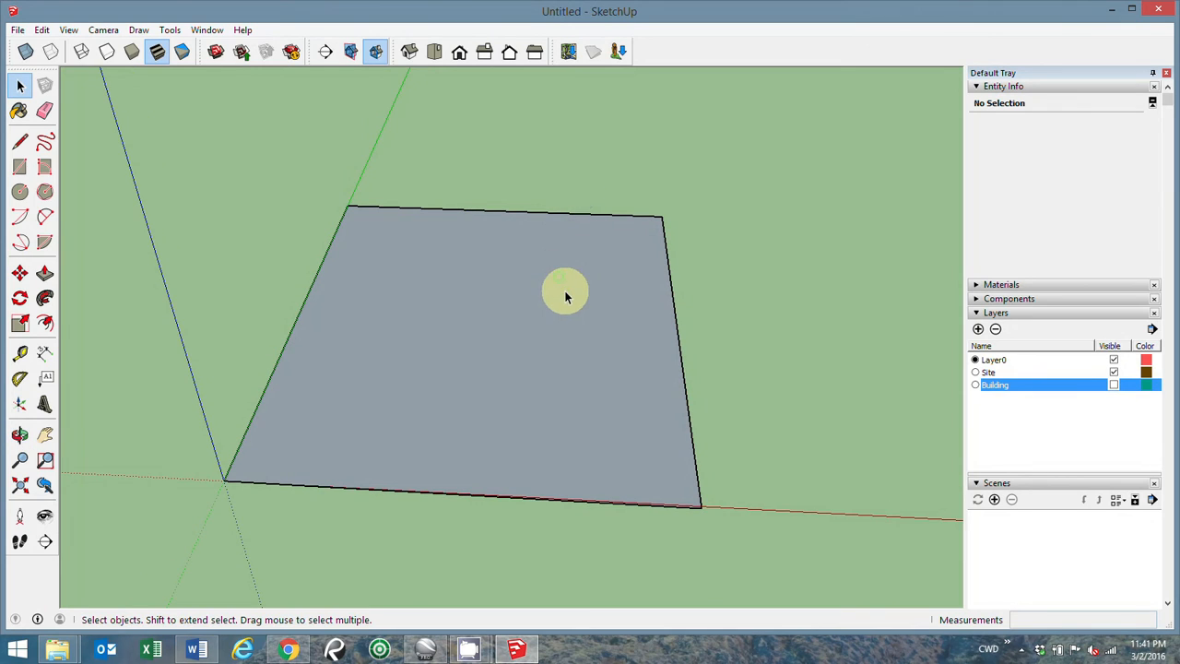
left_click(1113, 385)
Switch the visibility of the Site and Building layers off and on, separately and together, finishing with both layers shown
left_click(1114, 374)
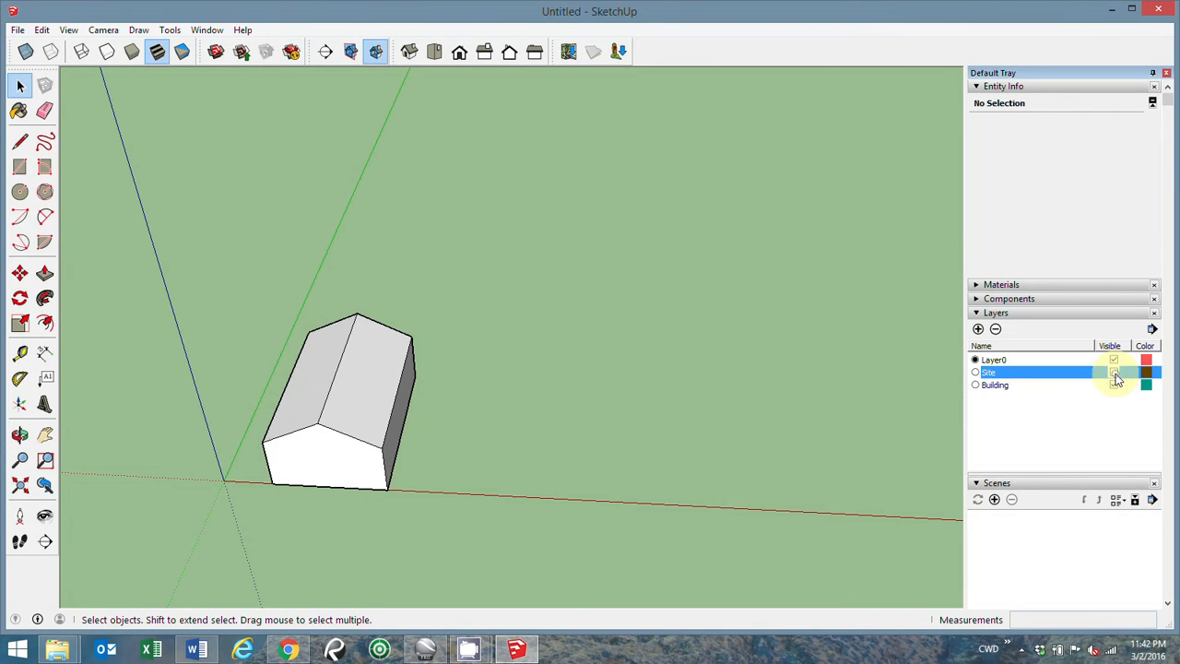
left_click(1114, 375)
left_click(1114, 385)
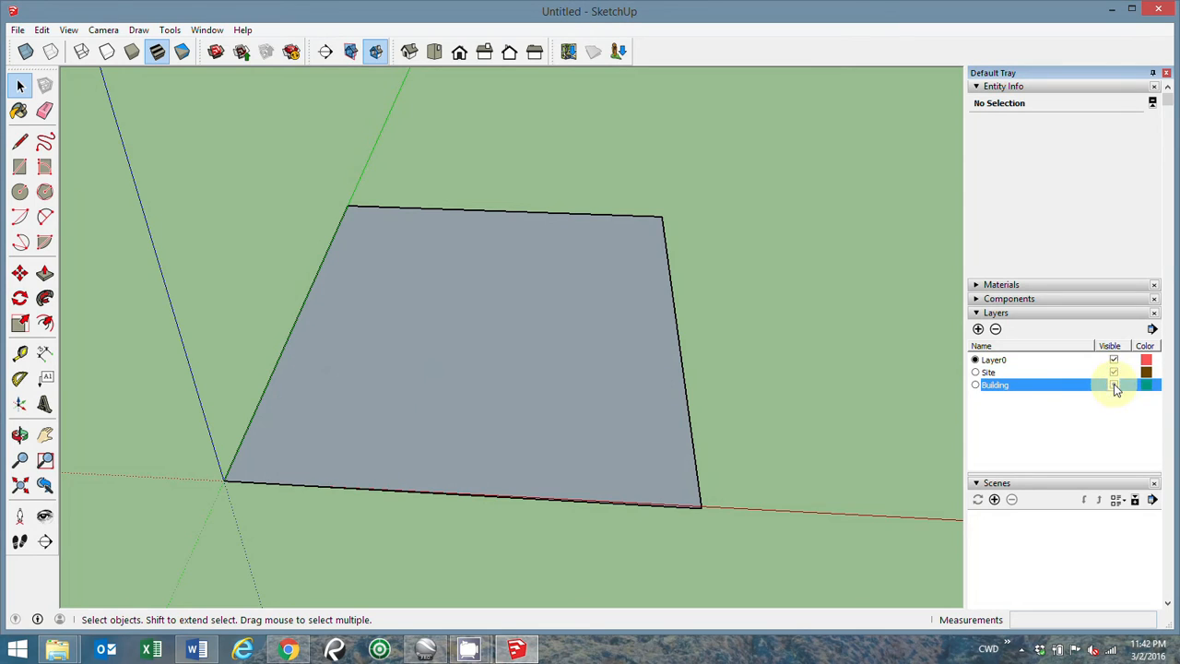
left_click(1113, 373)
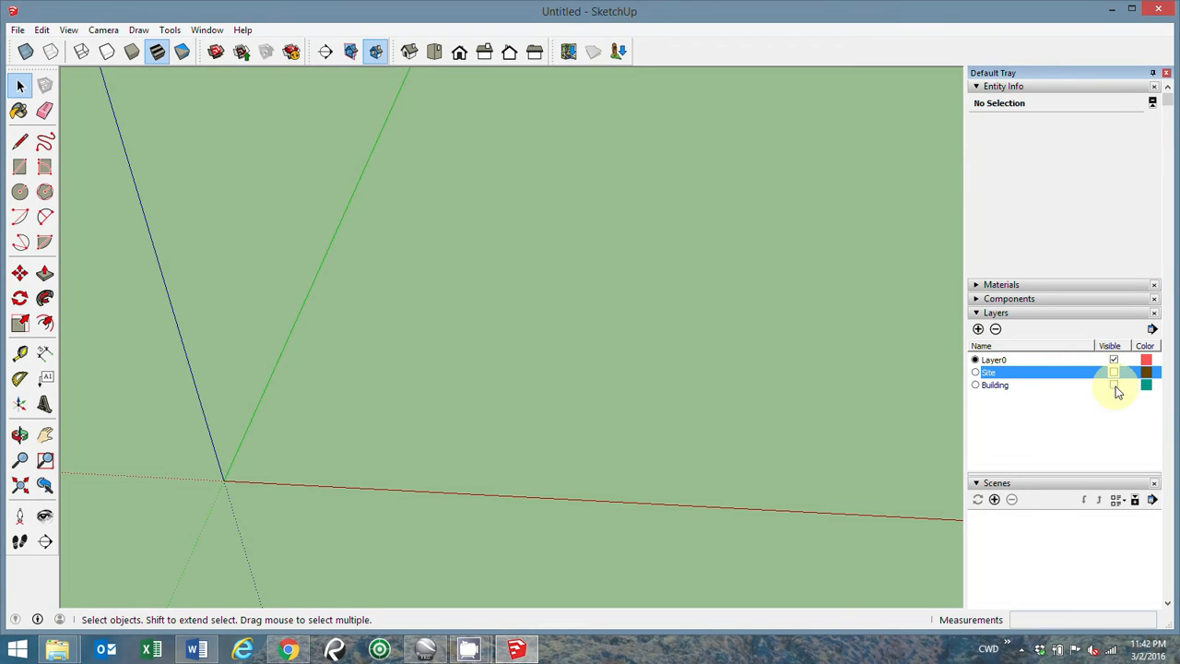
left_click(1113, 372)
left_click(1113, 384)
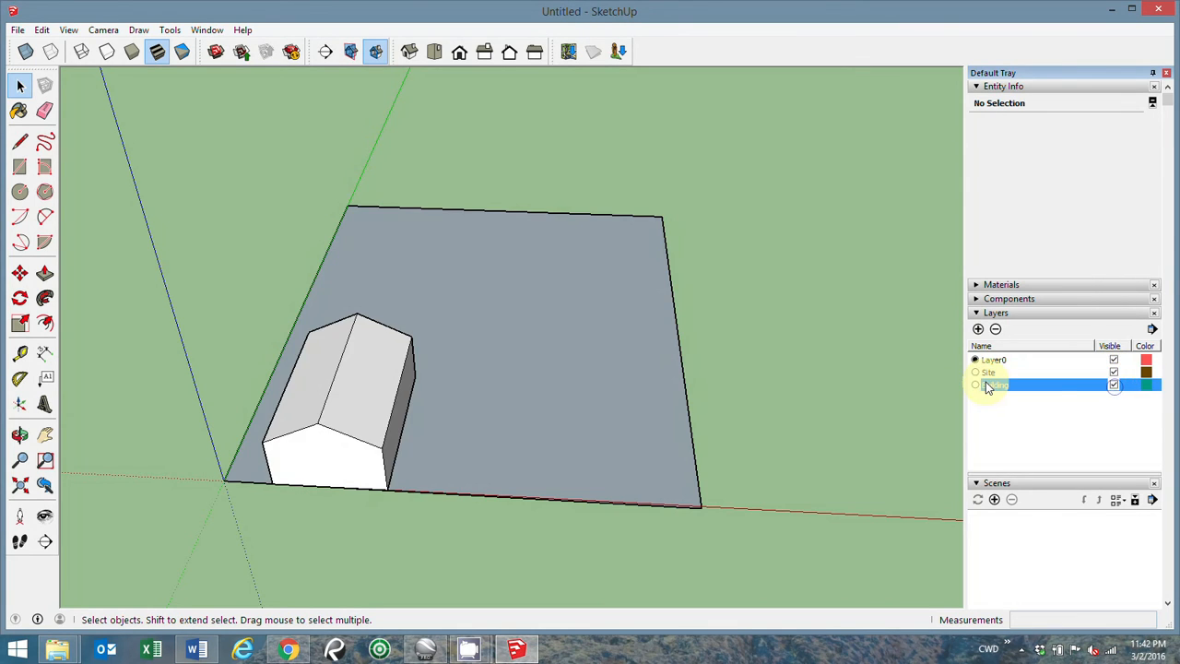
left_click(1113, 385)
left_click(1113, 373)
left_click(1113, 372)
left_click(1114, 384)
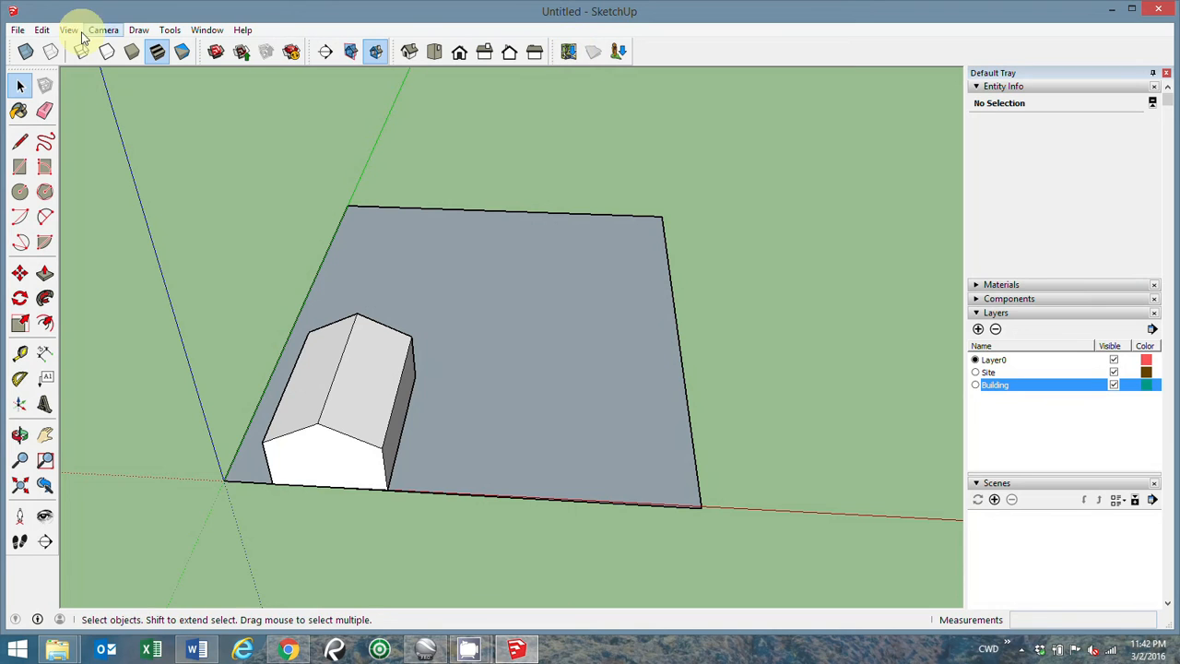
Start adding a geo-location and centre the satellite map on the Chevron station at Le Conte Ave and Gayley Ave
left_click(18, 30)
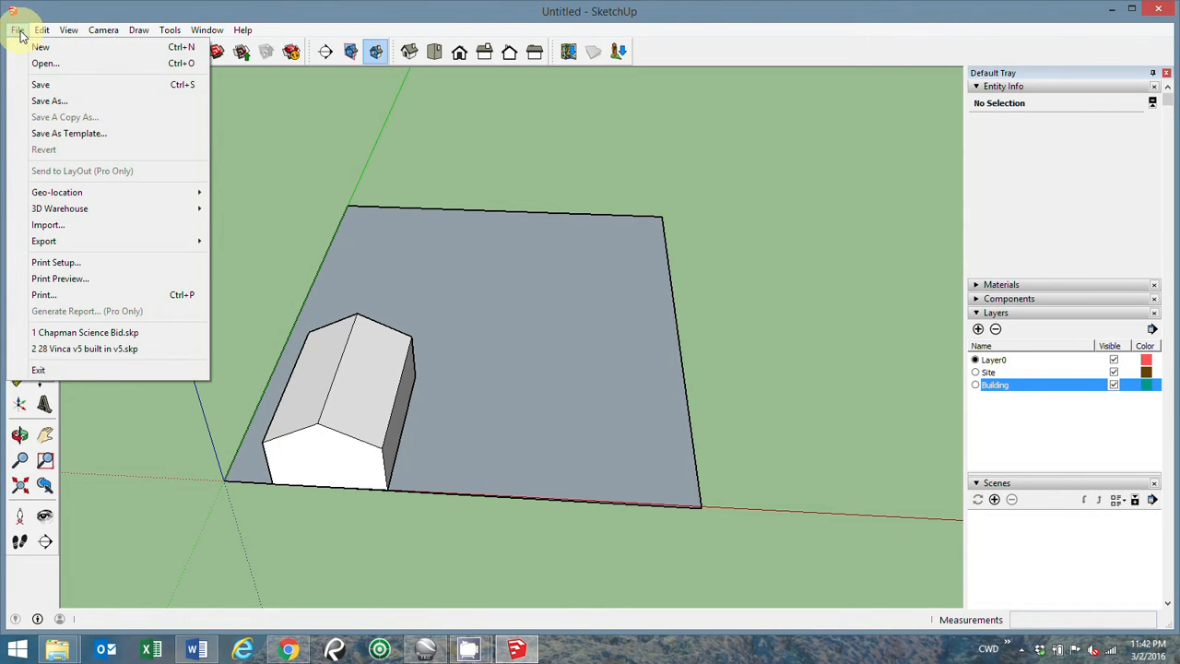
mouse_move(100, 192)
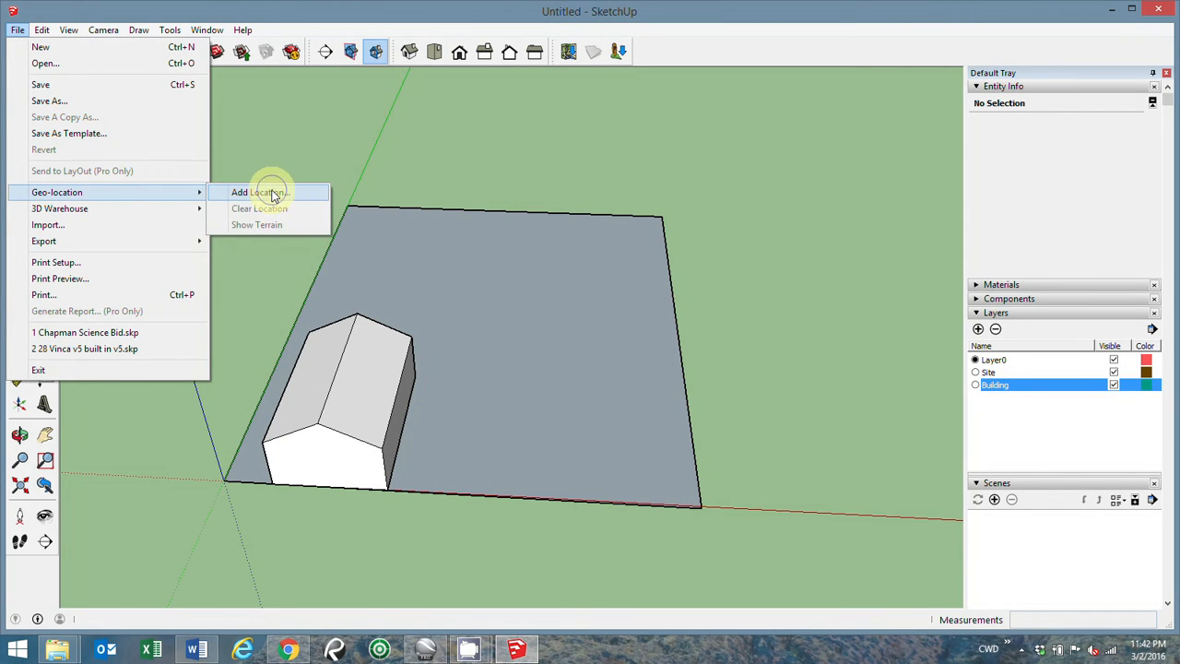
left_click(271, 193)
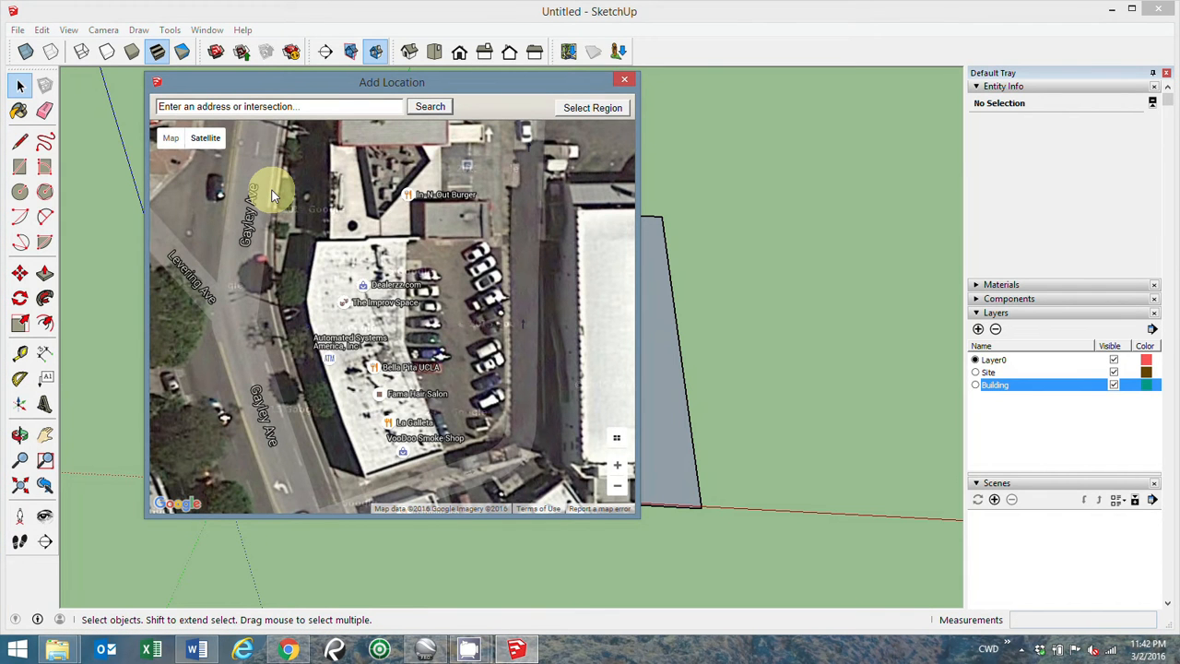
left_click_drag(396, 292, 369, 288)
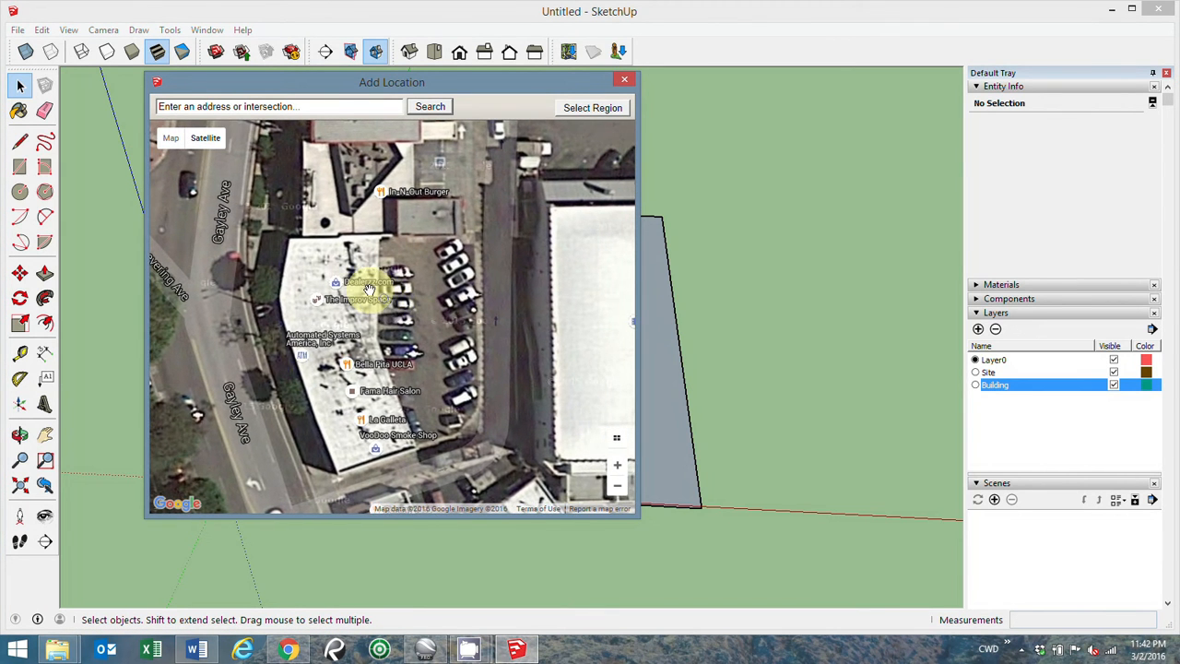
scroll(369, 289, "down", 1)
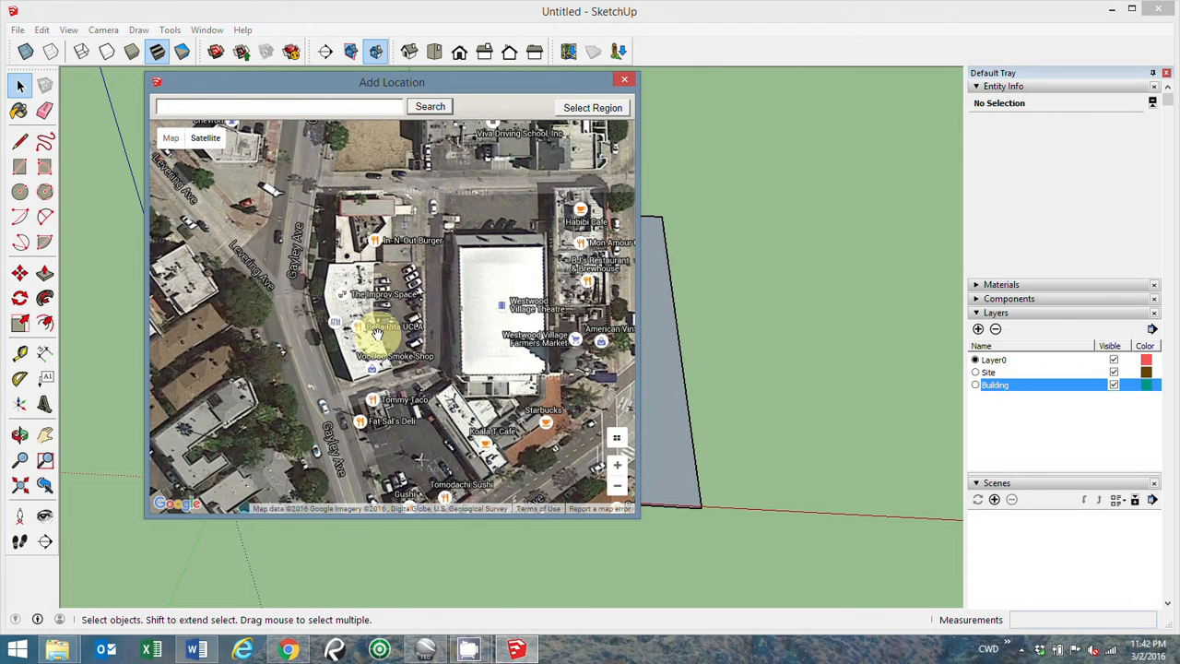
left_click_drag(421, 264, 382, 323)
scroll(355, 318, "down", 1)
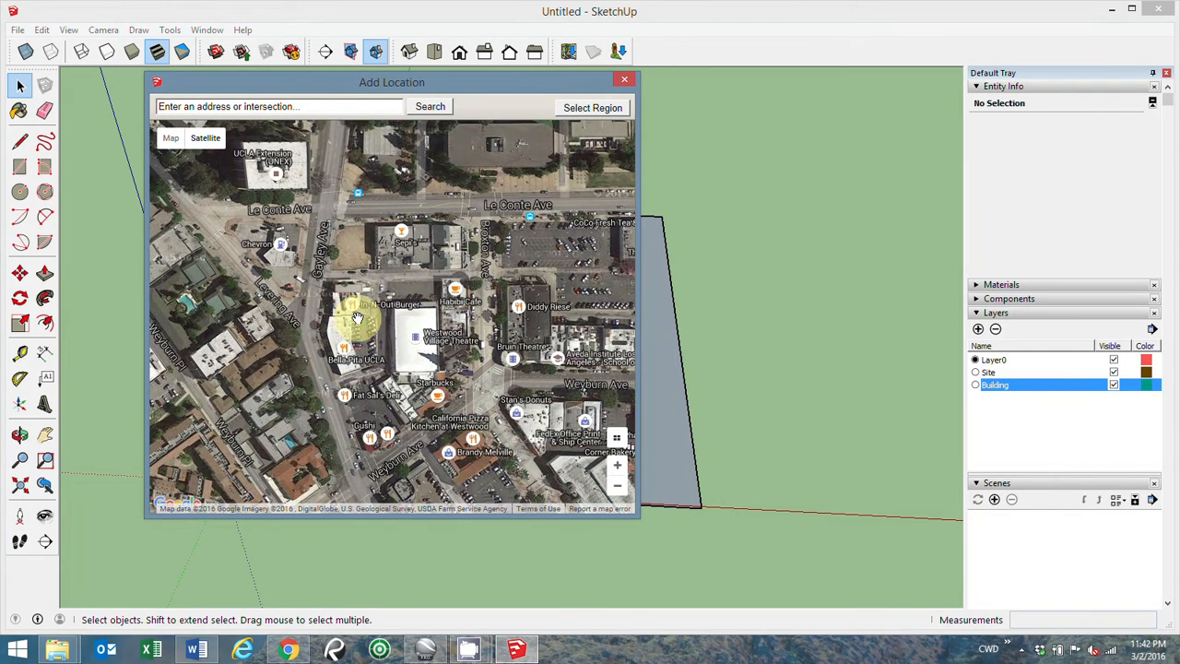
left_click_drag(300, 197, 399, 331)
scroll(406, 223, "up", 2)
scroll(398, 327, "down", 2)
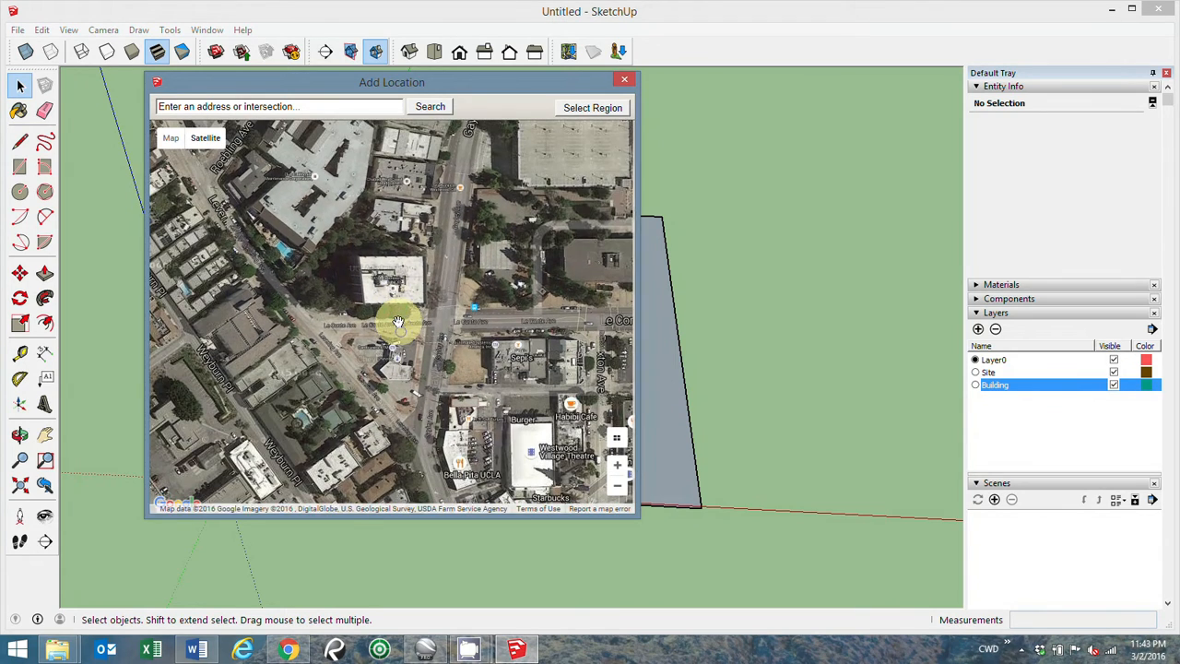
scroll(394, 311, "up", 2)
left_click_drag(390, 313, 404, 251)
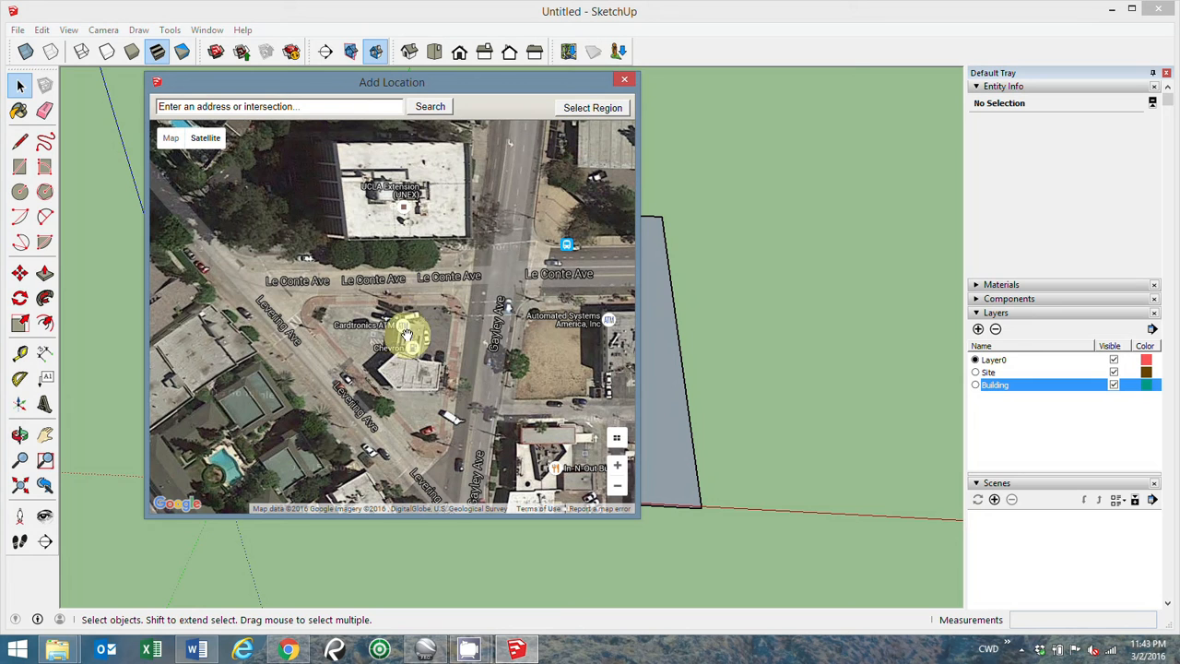
Crop the map region closely around the Chevron station's corner lot and grab it into the model
left_click(592, 108)
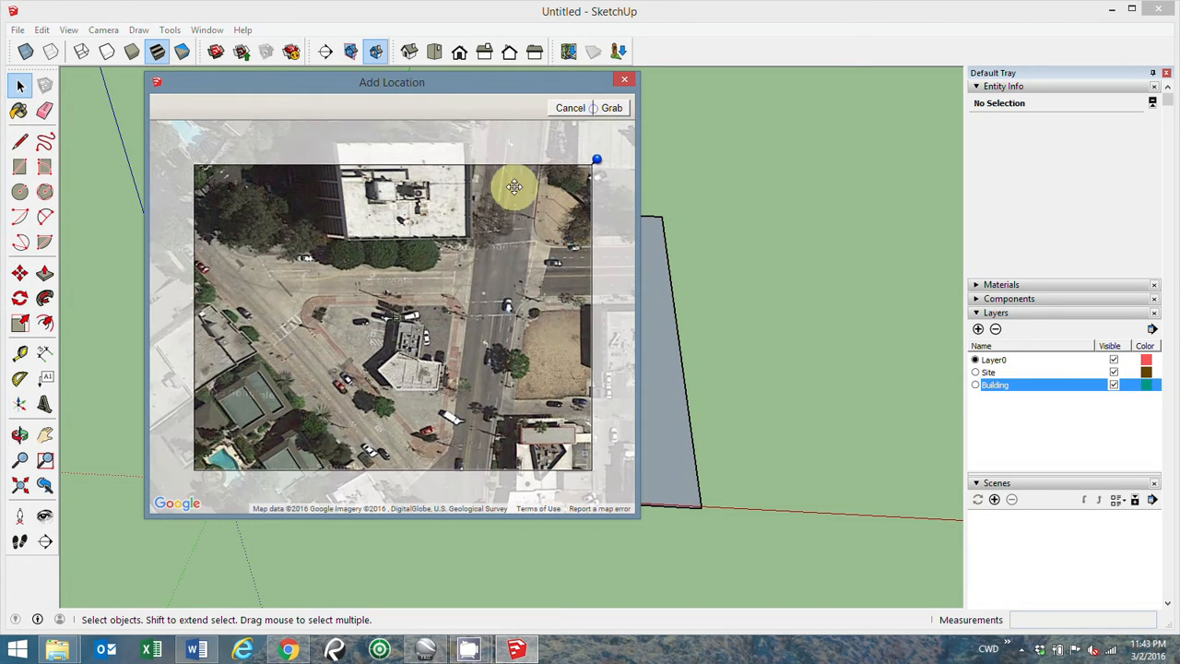
left_click_drag(188, 479, 253, 504)
left_click_drag(597, 163, 537, 219)
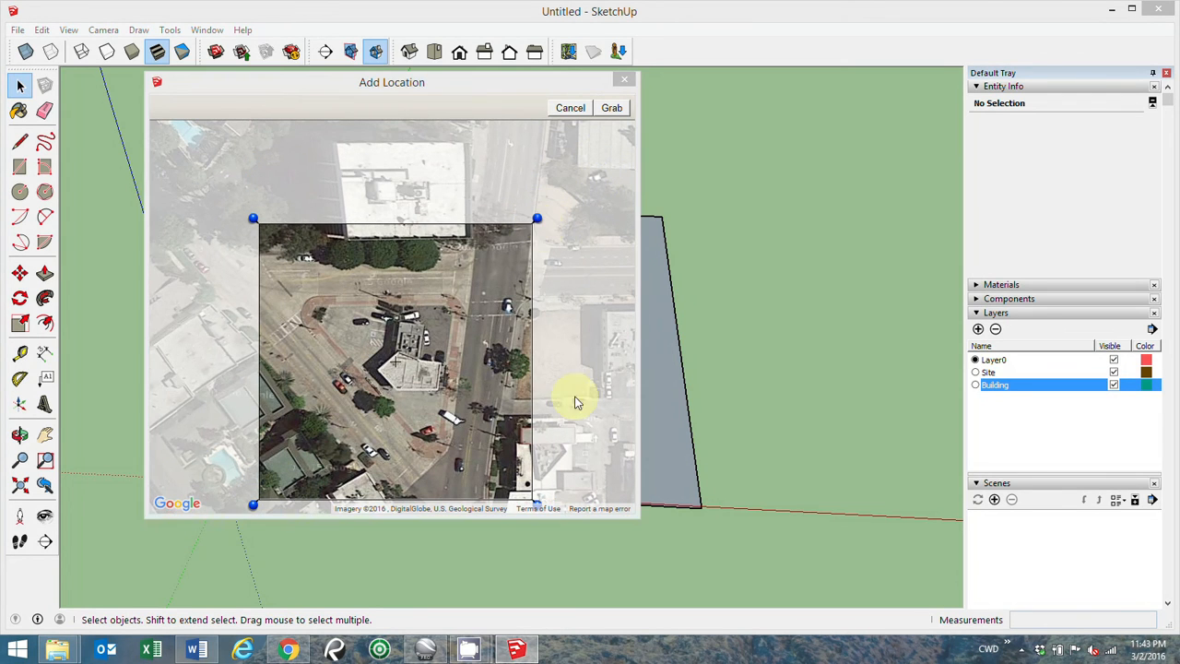
left_click_drag(536, 505, 555, 472)
left_click(612, 109)
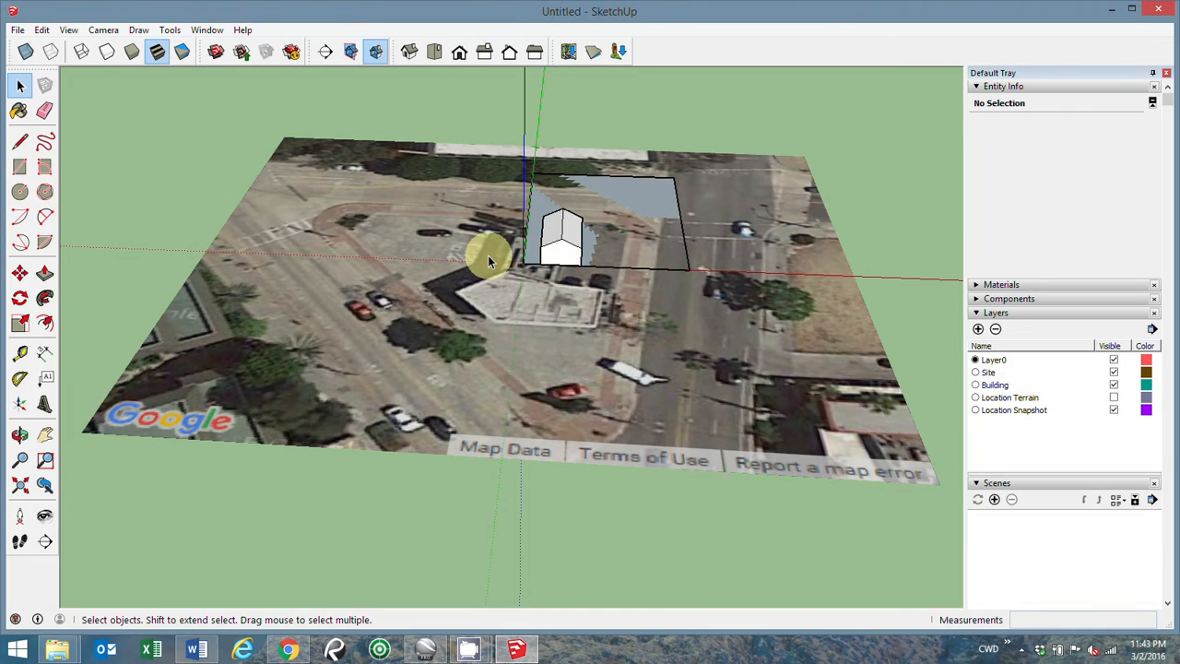
Delete the house group and the ground group lying over the imported aerial image
middle_click_drag(495, 203, 527, 423)
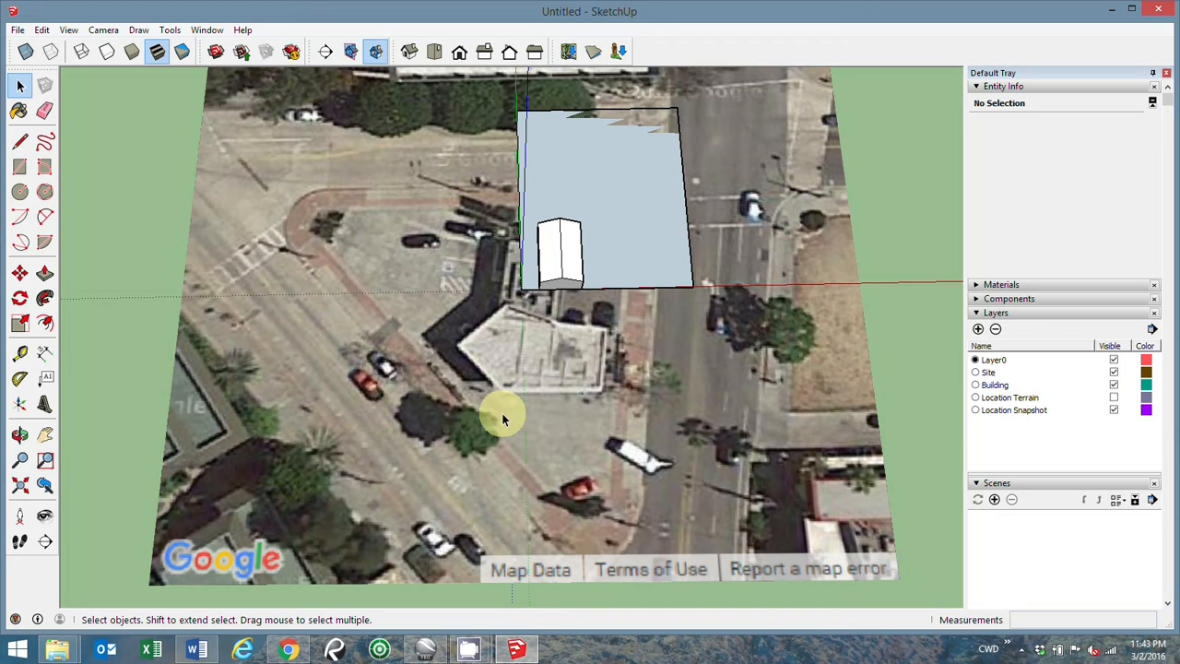
middle_click_drag(534, 298, 540, 327)
scroll(539, 327, "up", 2)
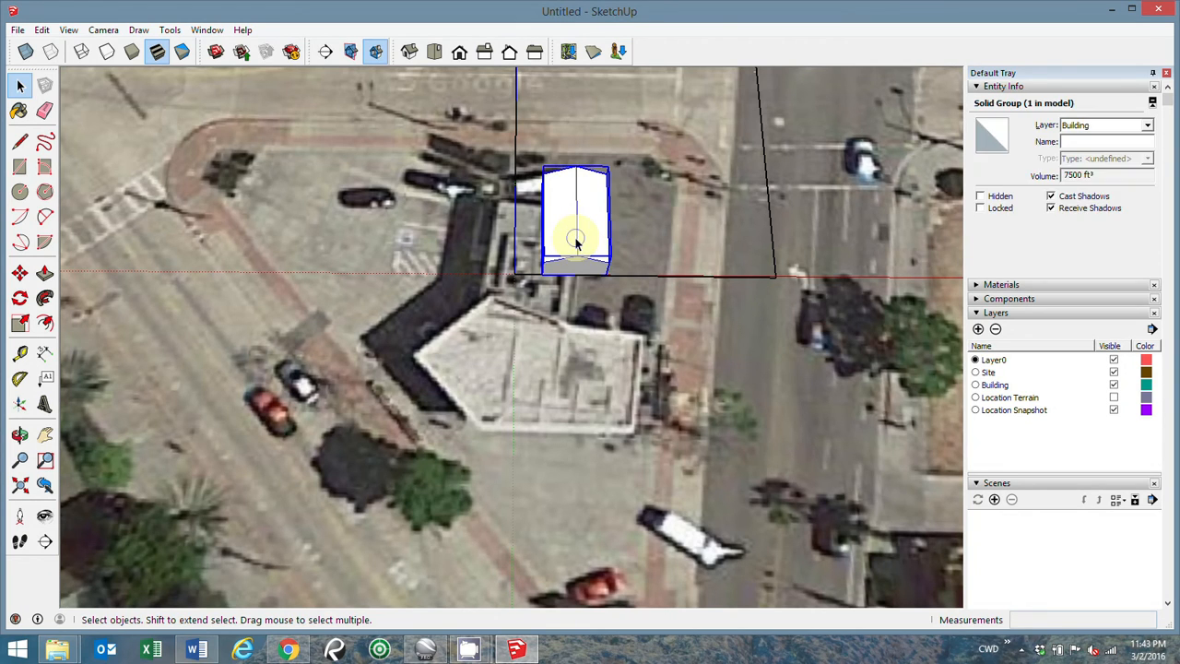
key("Delete")
left_click(629, 265)
key("Delete")
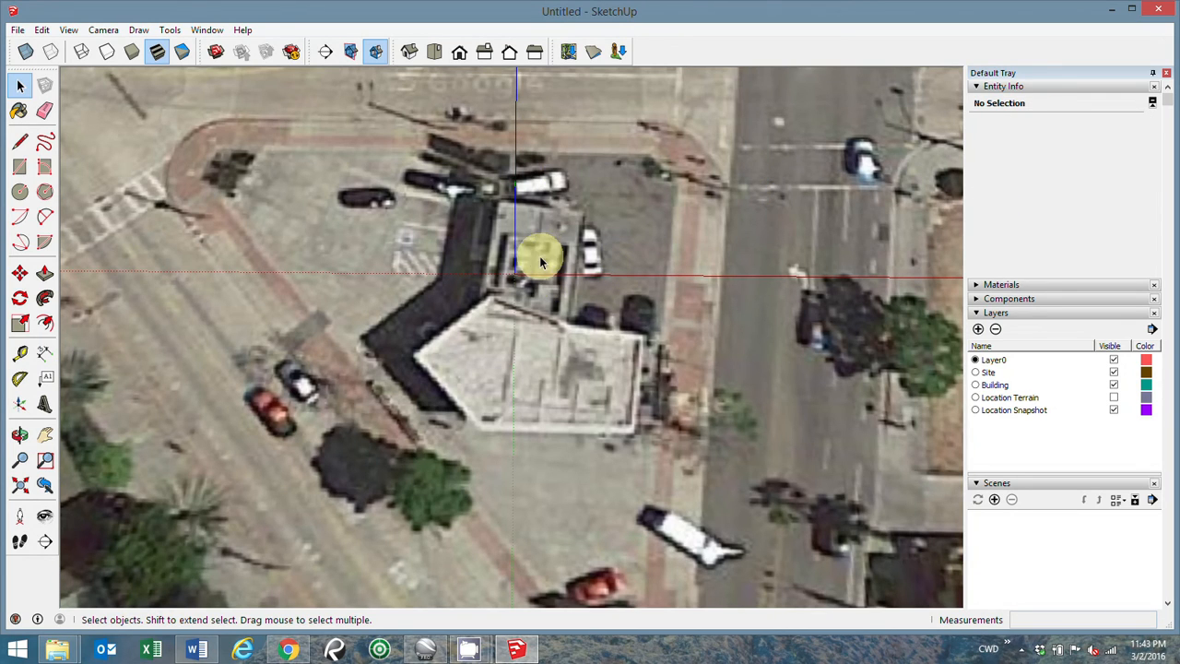
Trace four edges of the Chevron building's main roof with the Line tool, starting at its northeast corner with an east edge about 30' long
left_click(20, 141)
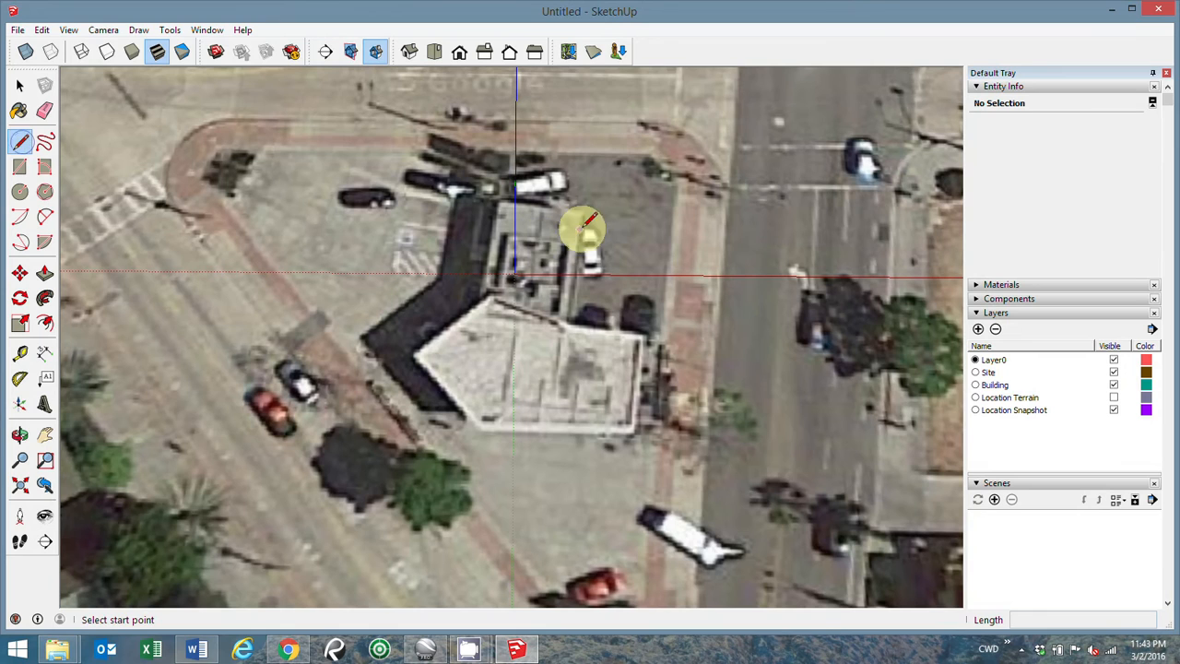
left_click(644, 335)
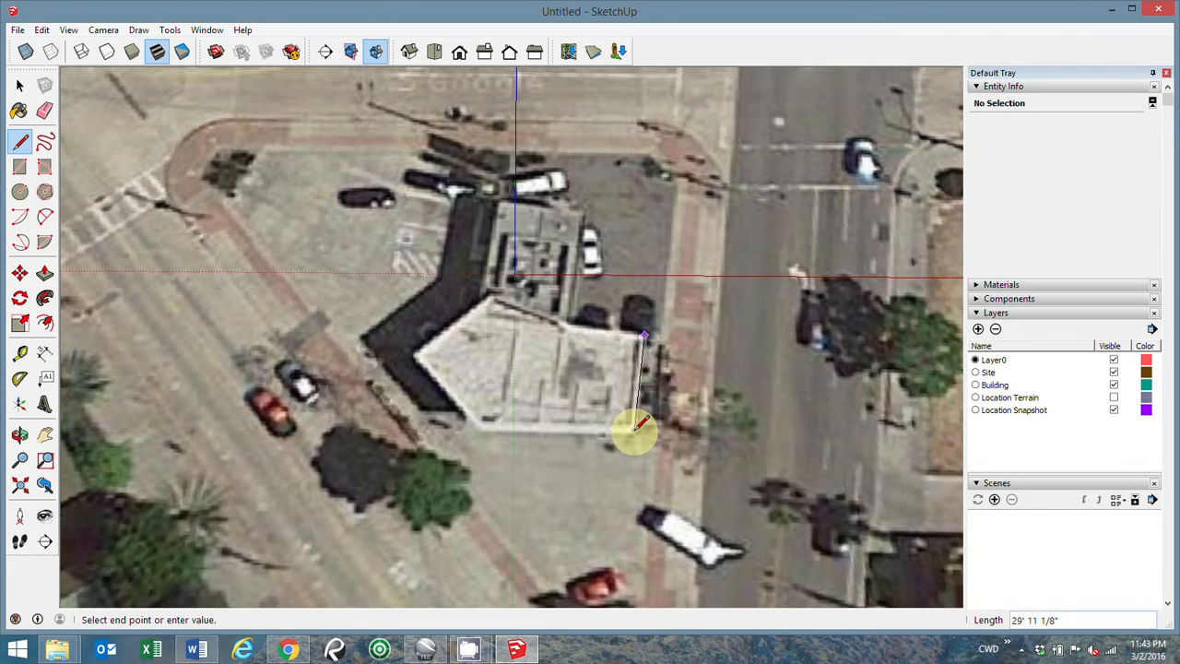
left_click(633, 433)
left_click(484, 432)
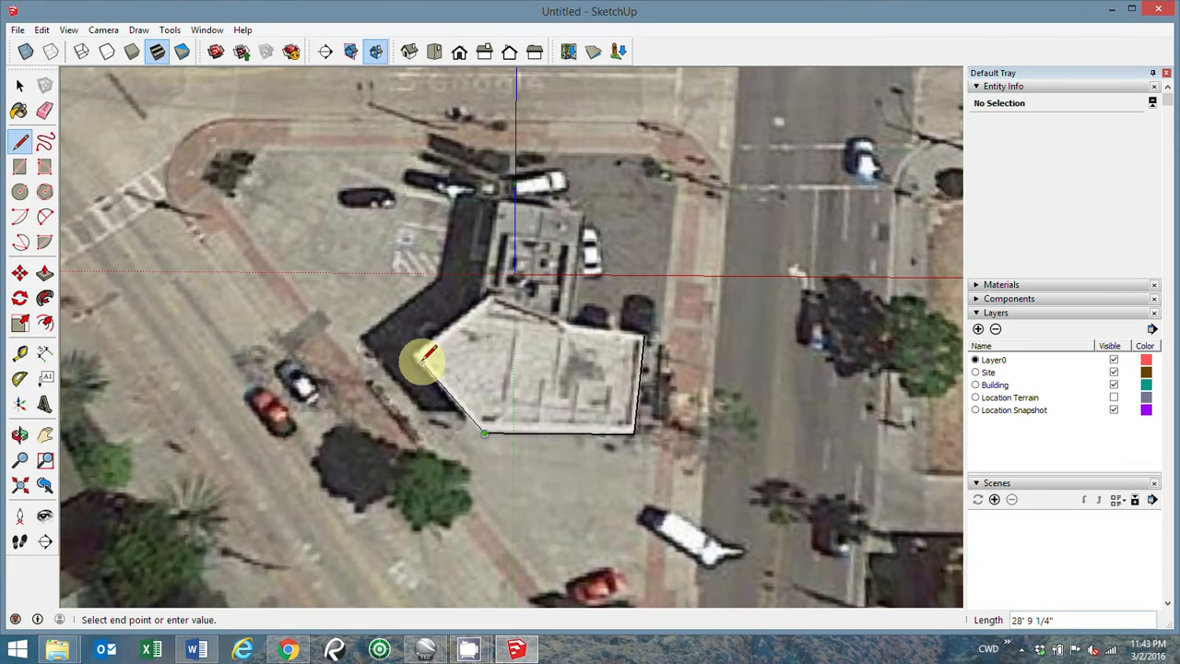
left_click(416, 354)
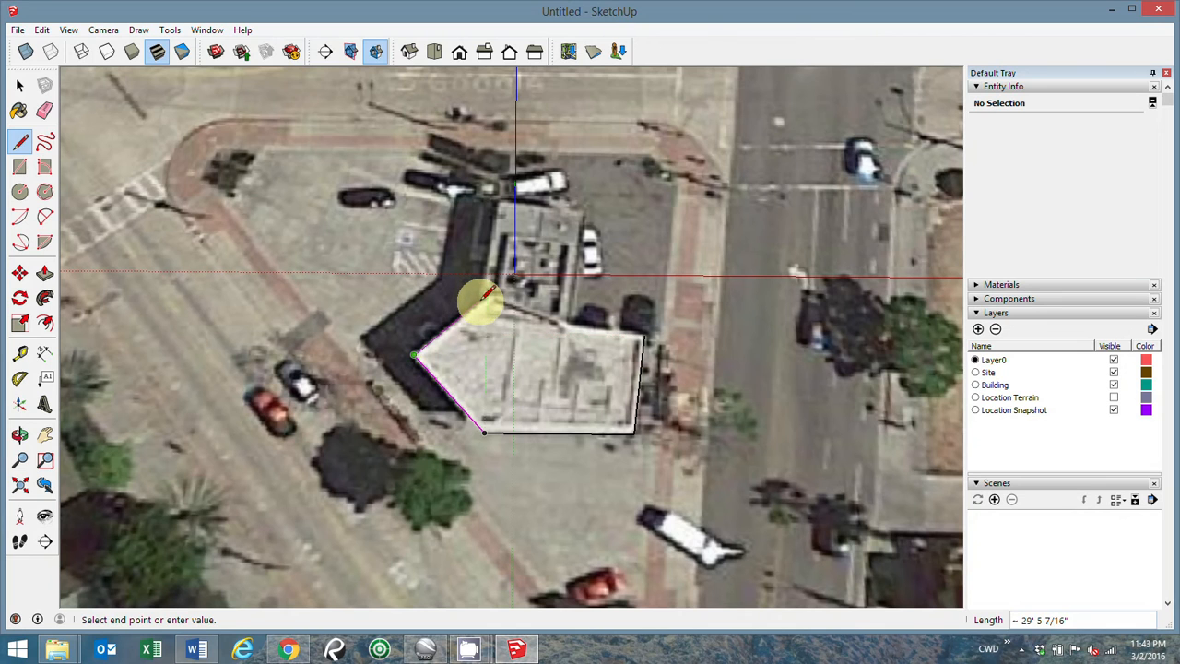
left_click(484, 294)
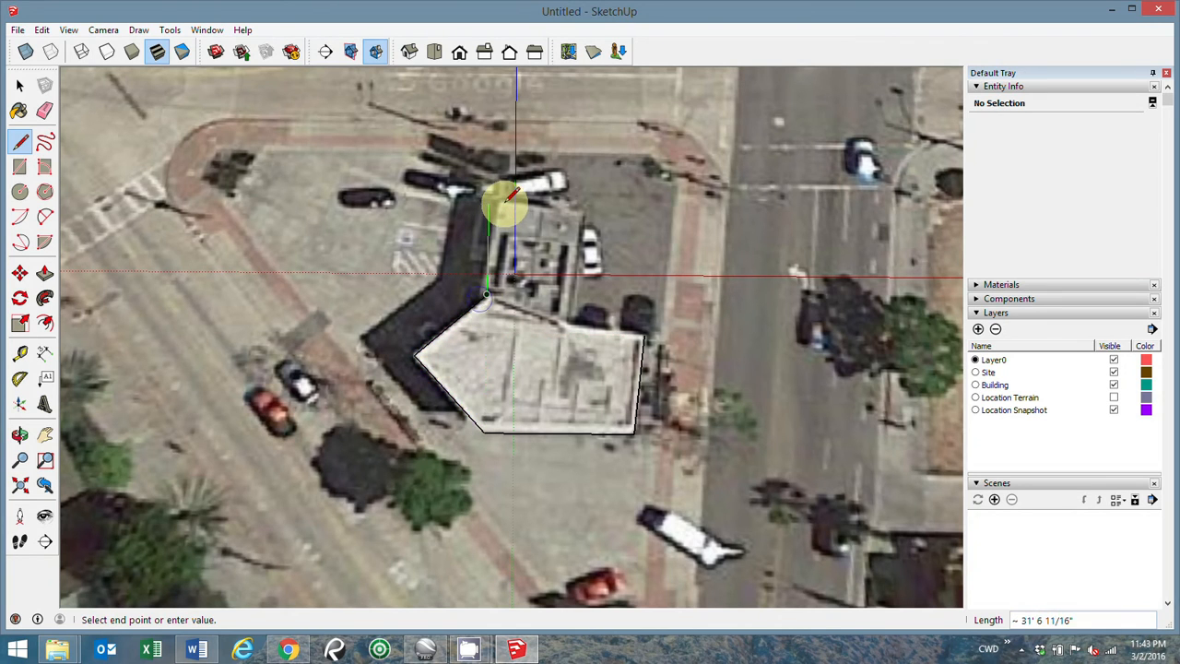
Trace the north wing, starting with a west edge about 32' long, and close the outline at the main roof's northeast corner
scroll(506, 200, "up", 3)
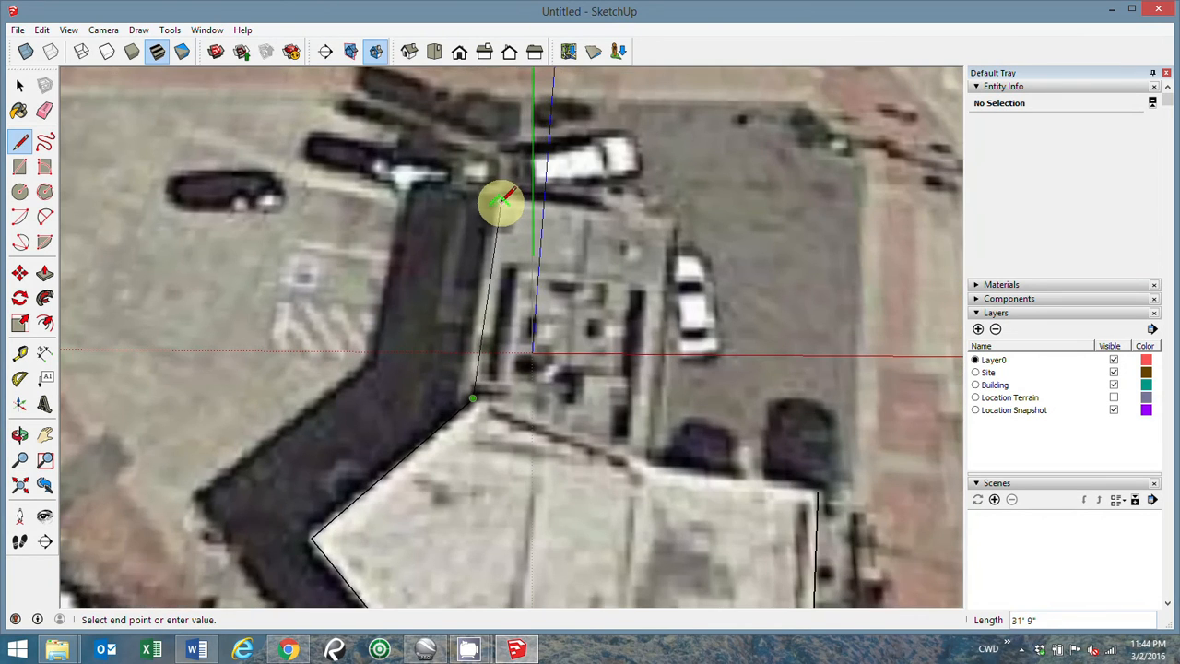
left_click(496, 203)
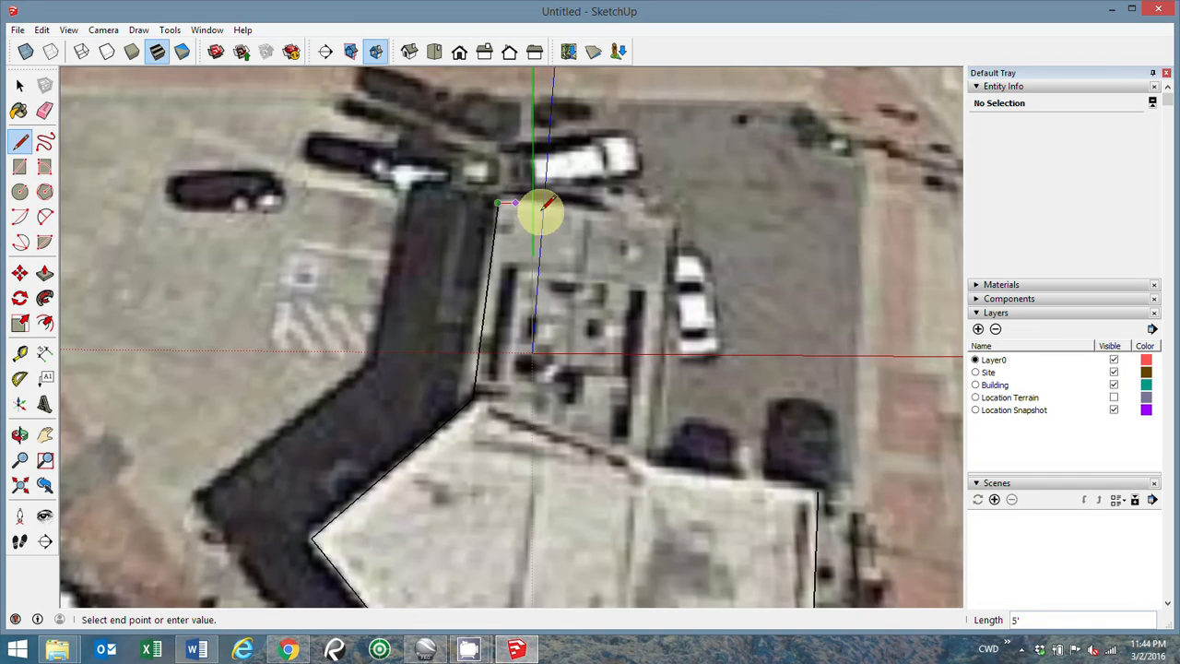
left_click(673, 219)
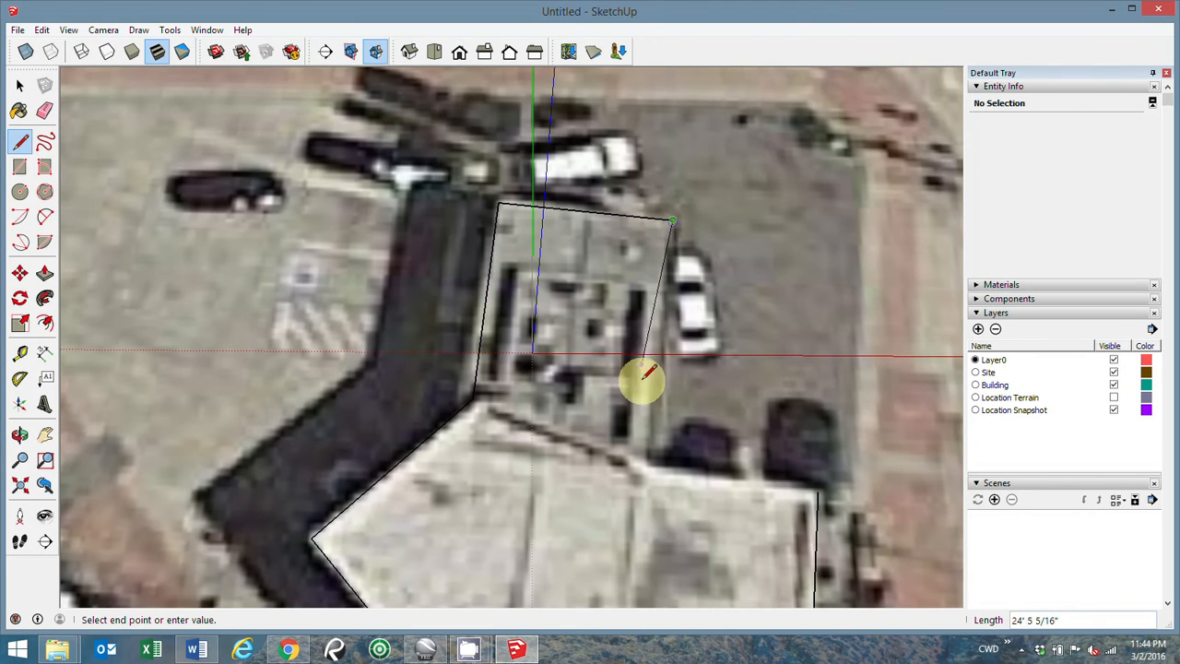
left_click(648, 468)
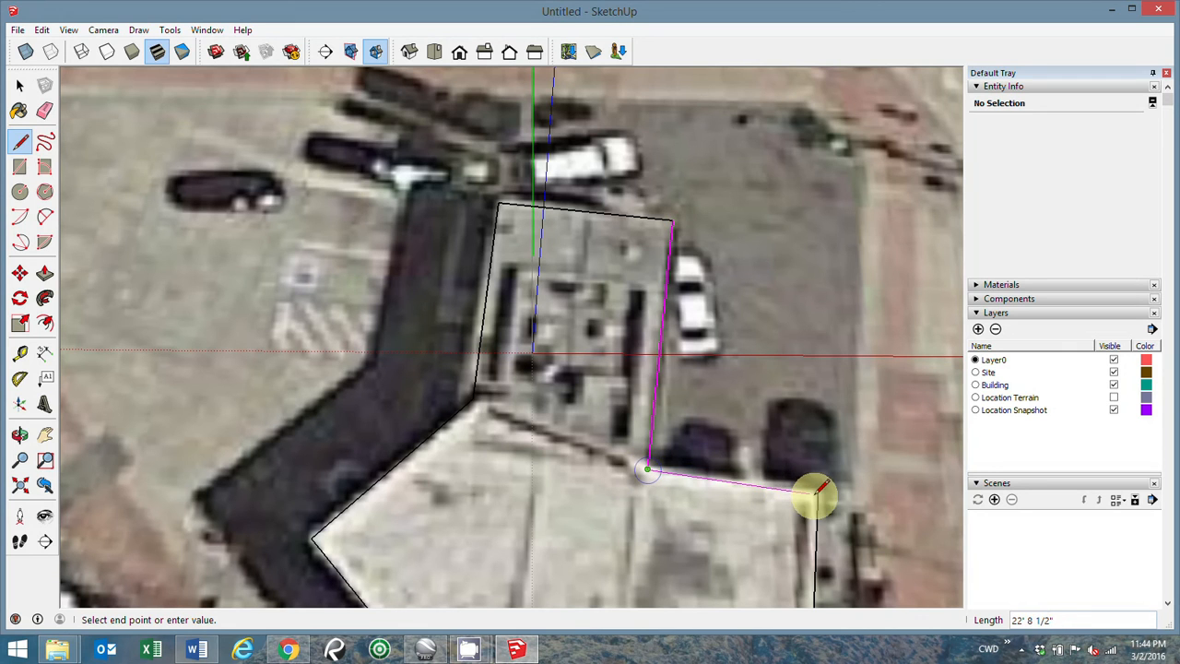
left_click(819, 487)
scroll(676, 245, "down", 3)
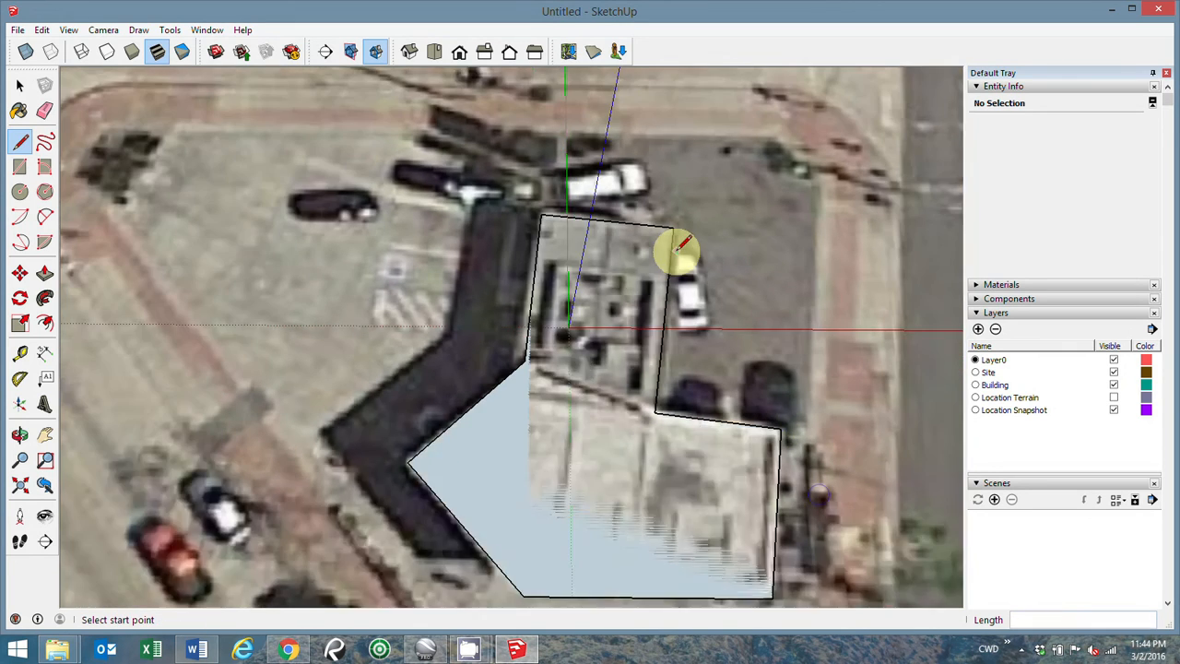
Push/Pull the traced building outline up 12' into a solid volume
middle_click_drag(600, 422, 607, 305)
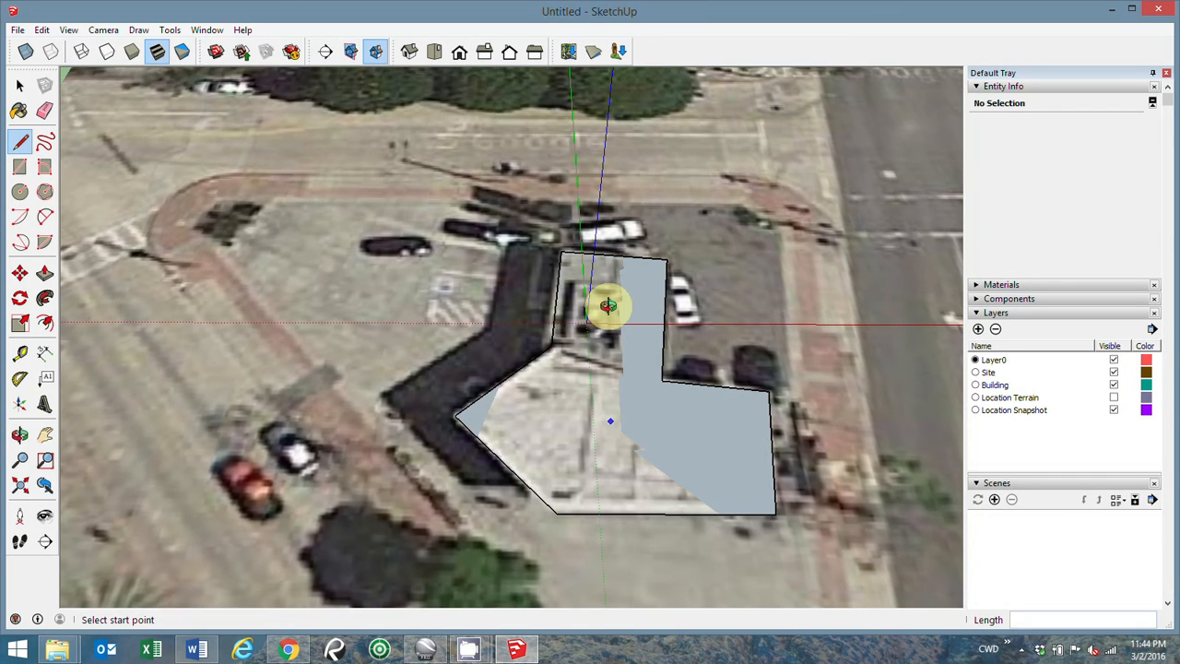
left_click(44, 272)
left_click_drag(580, 468, 593, 400)
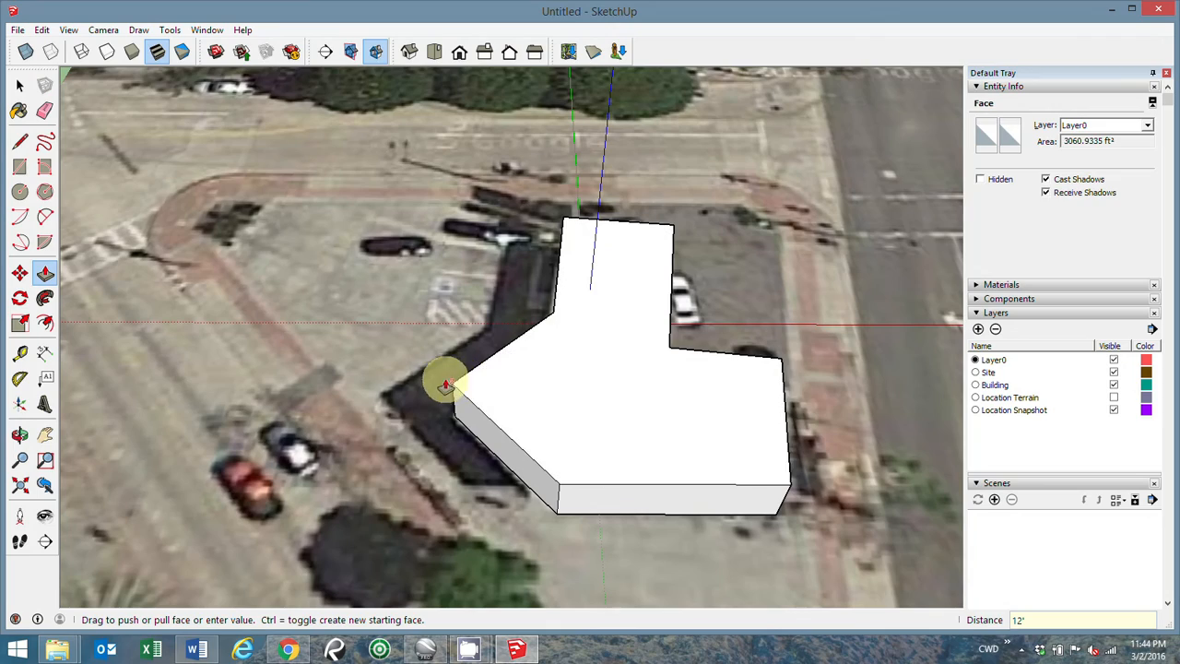
middle_click_drag(429, 377, 738, 231)
middle_click_drag(474, 322, 185, 303)
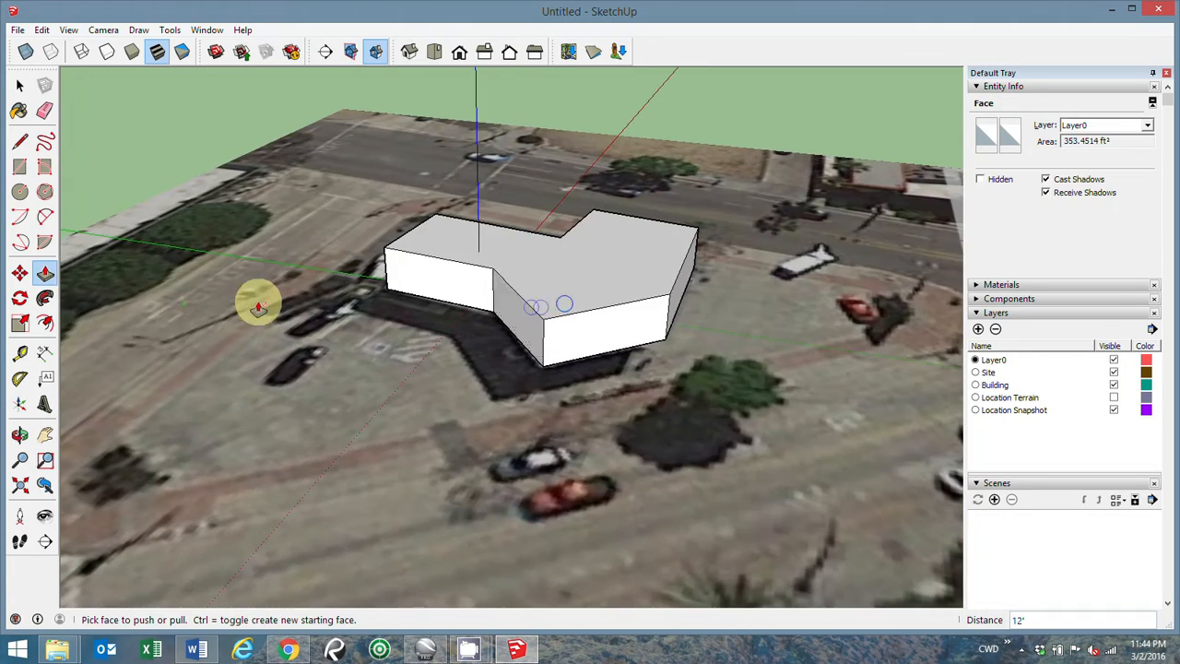
middle_click_drag(519, 298, 400, 303)
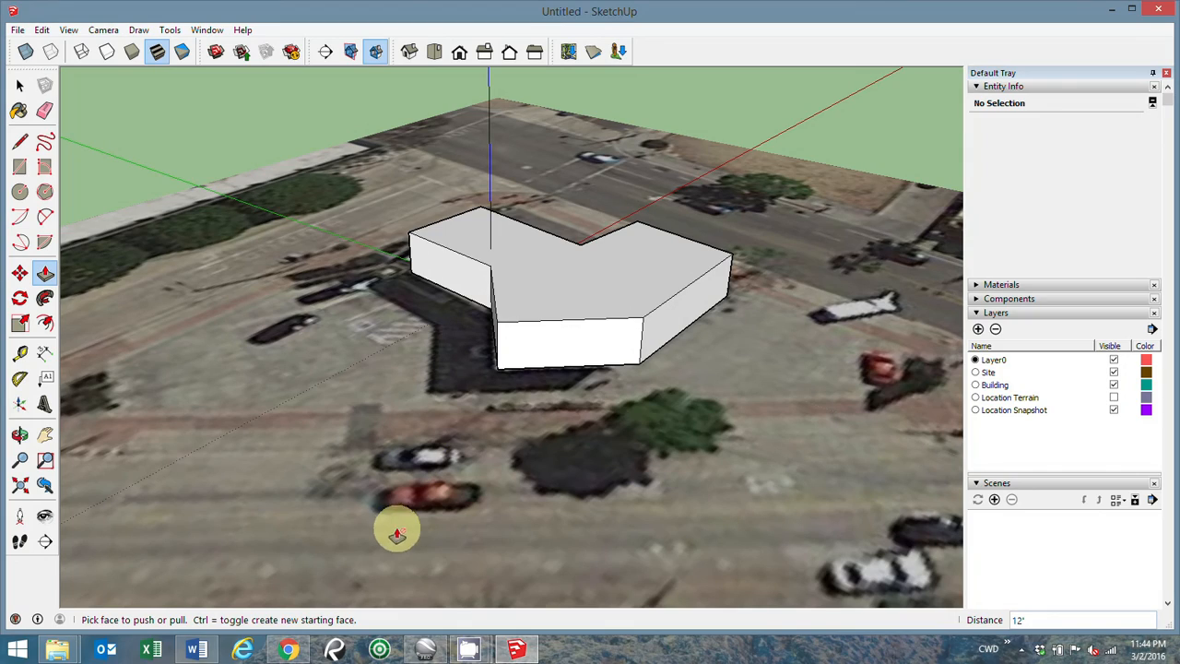
Switch to Google Earth and examine the Chevron building's roof levels and north wing from several sides
left_click(426, 650)
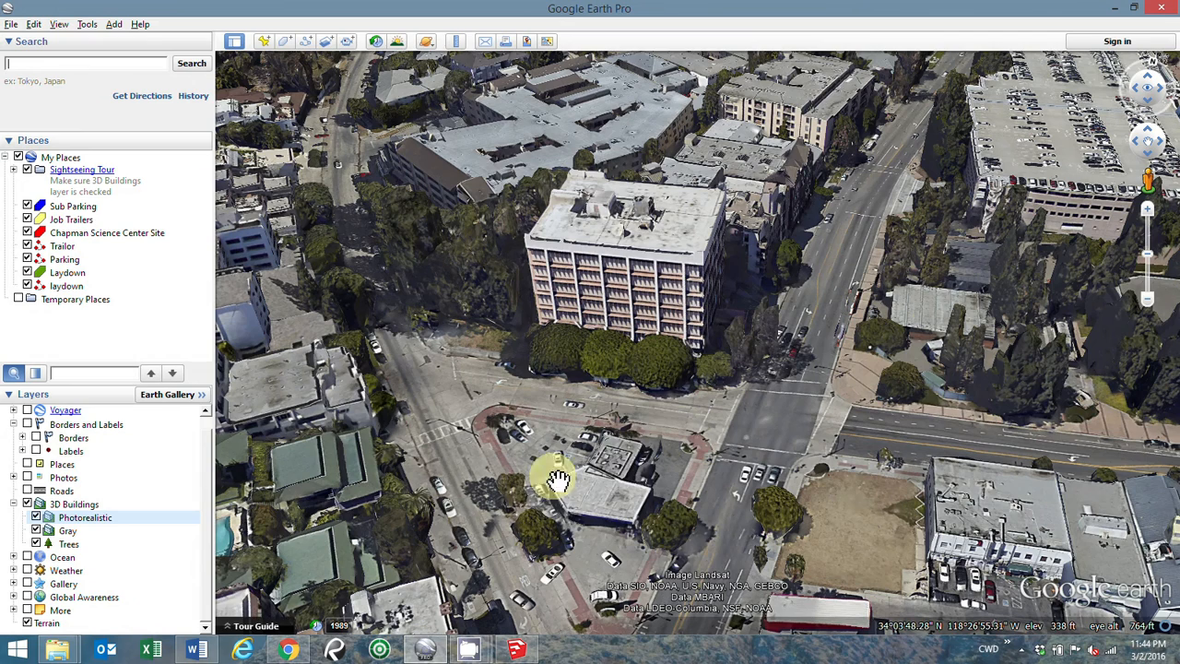
left_click_drag(614, 513, 617, 437)
scroll(616, 437, "up", 5)
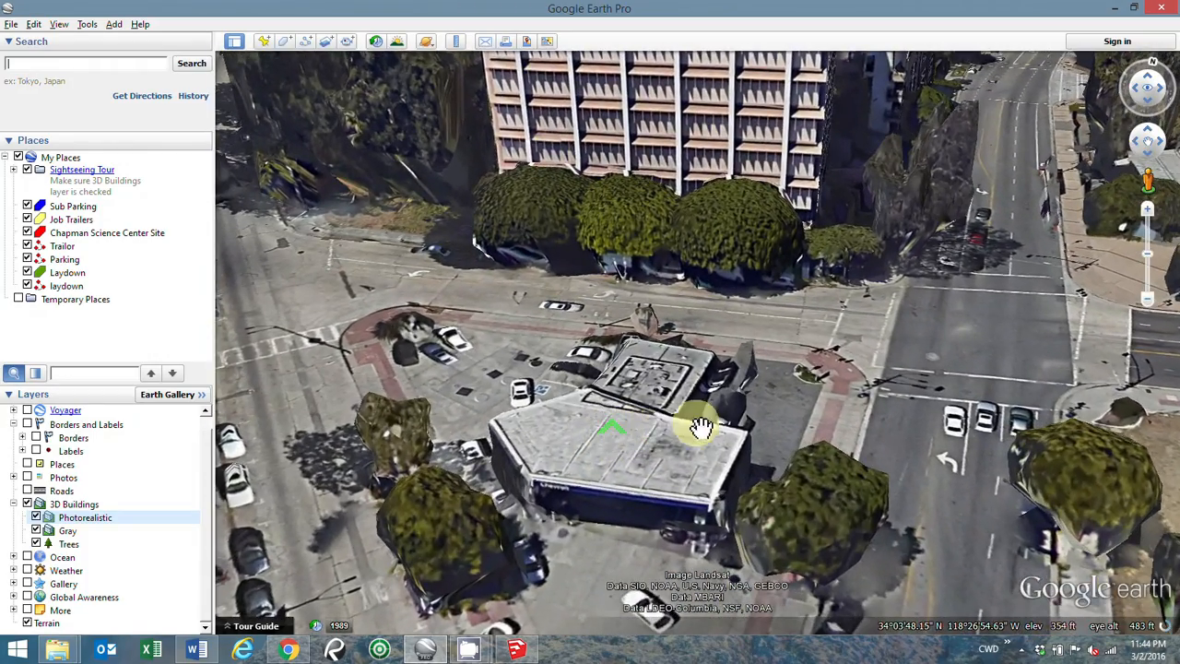
mouse_move(700, 426)
middle_mouse_down()
mouse_move(519, 434)
mouse_move(711, 452)
mouse_move(527, 443)
middle_mouse_up()
middle_click_drag(780, 445, 540, 476)
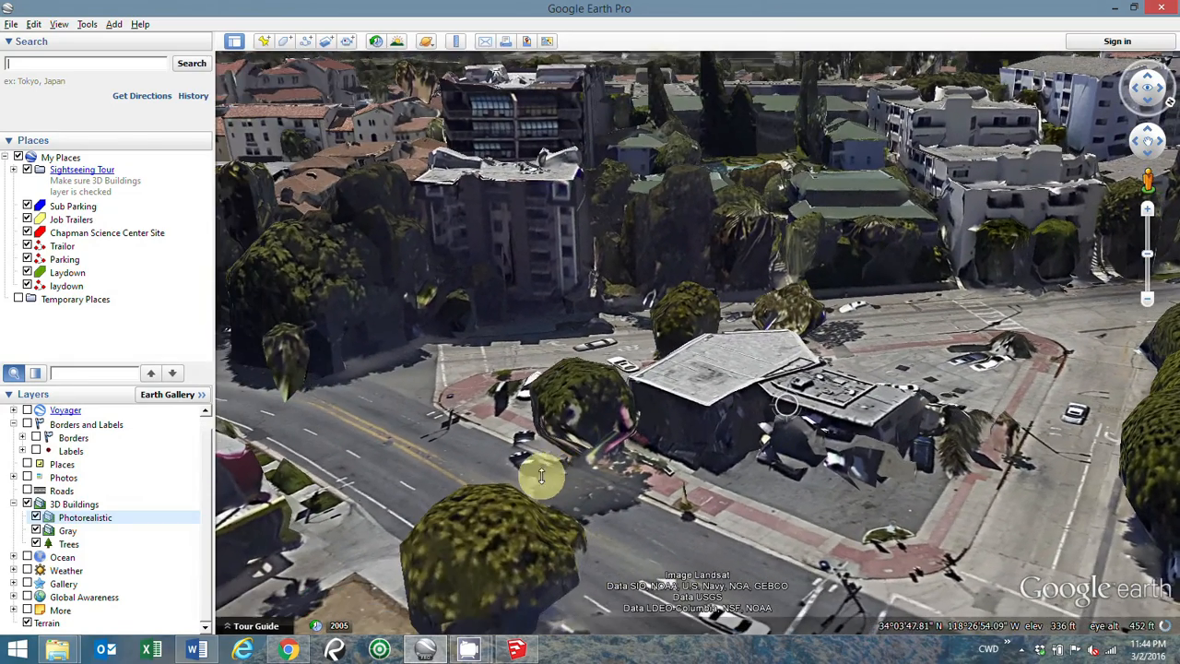
scroll(817, 390, "up", 3)
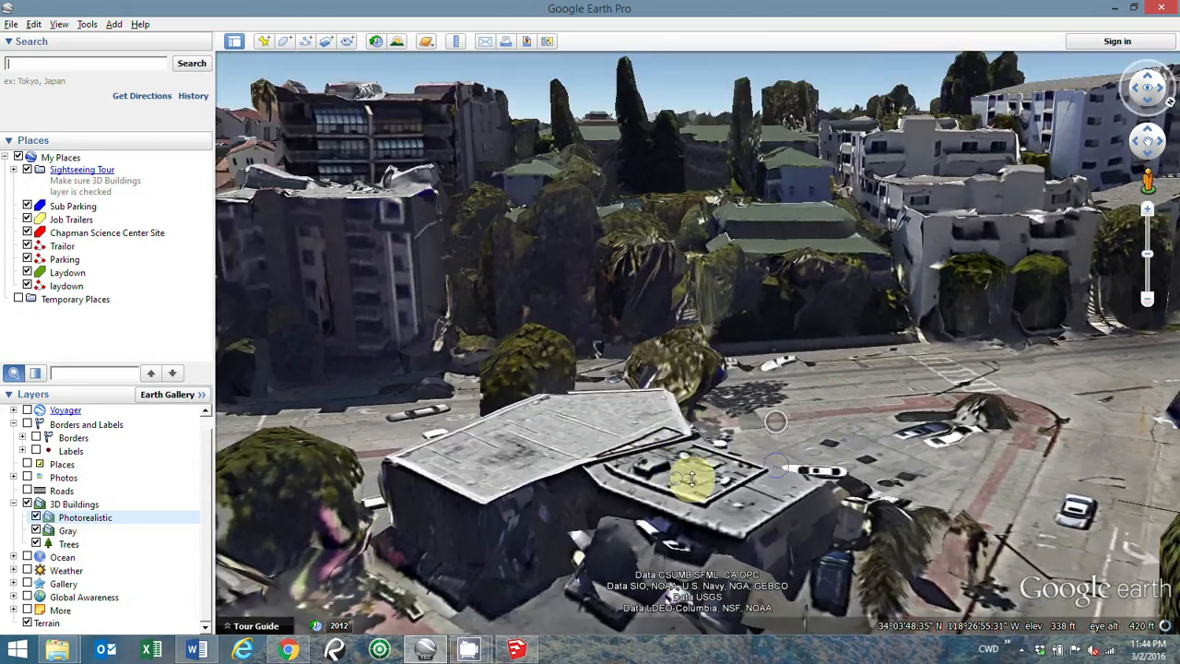
mouse_move(693, 478)
middle_mouse_down()
mouse_move(487, 487)
mouse_move(390, 527)
mouse_move(252, 521)
mouse_move(271, 503)
mouse_move(261, 504)
middle_mouse_up()
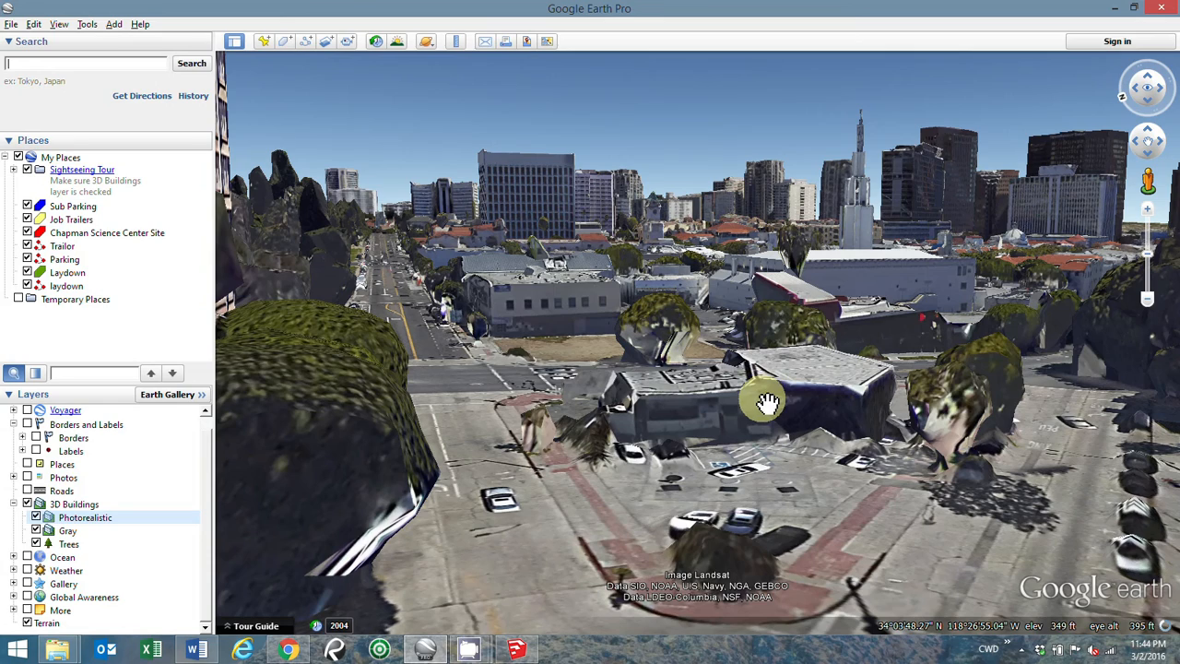
Return to SketchUp and split the roof with a line about 26' long from the wing's inner west corner to its east edge
left_click(514, 653)
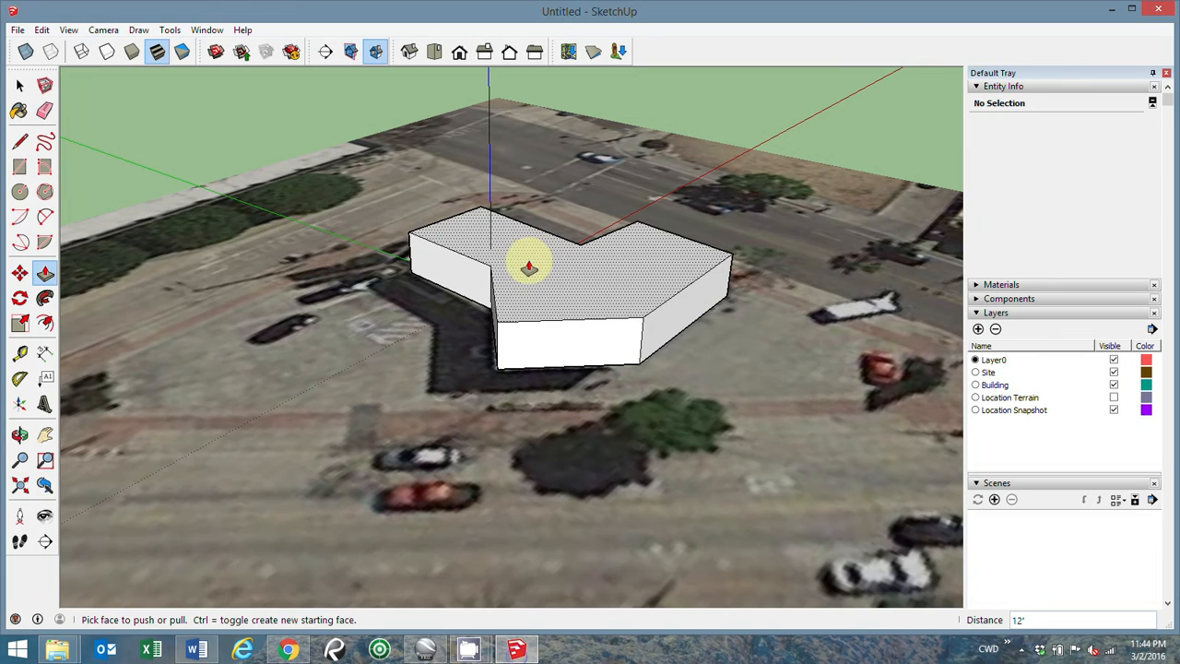
key("o")
left_click_drag(499, 259, 766, 313)
key("p")
key("l")
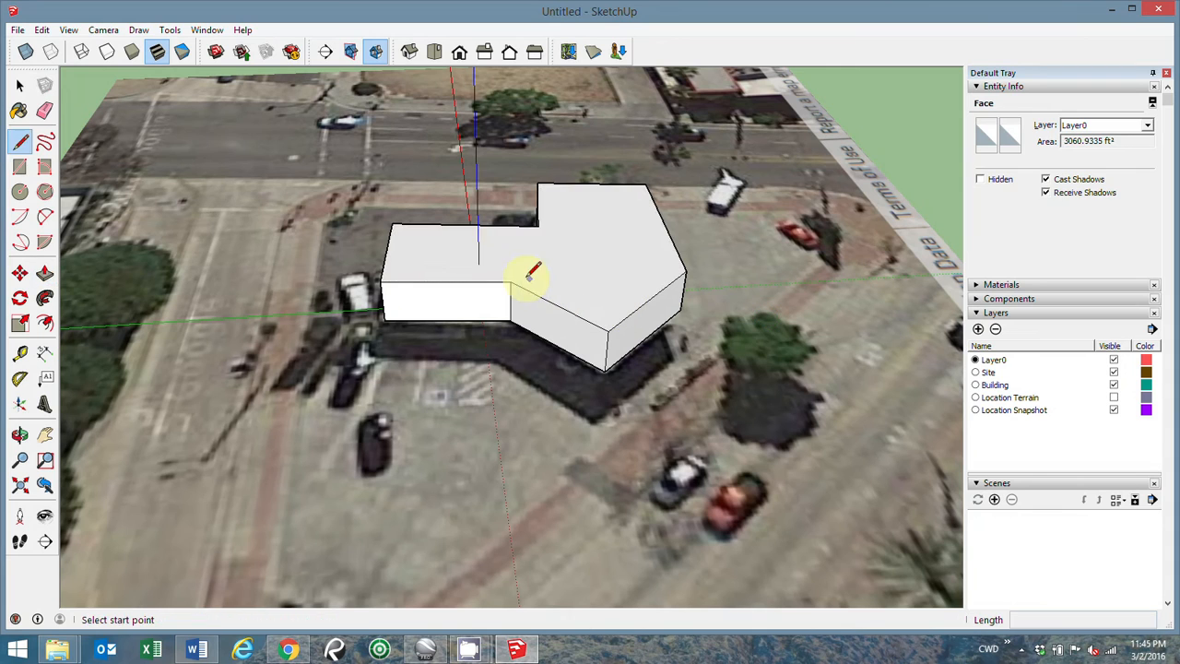
left_click(513, 279)
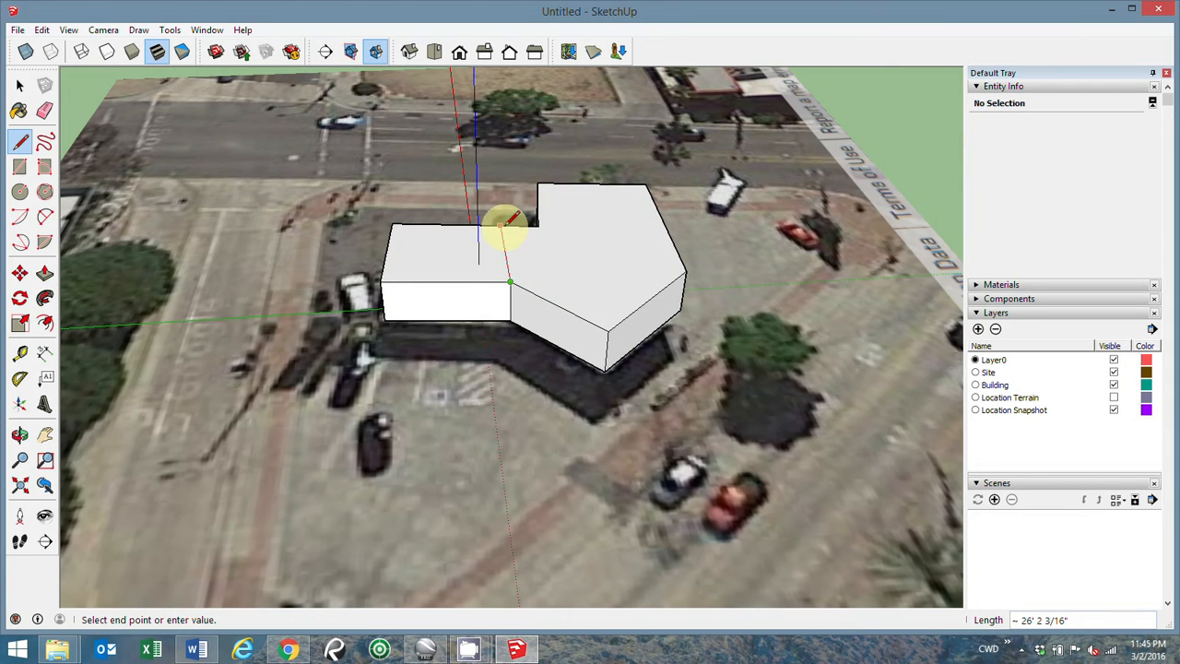
middle_click(444, 284)
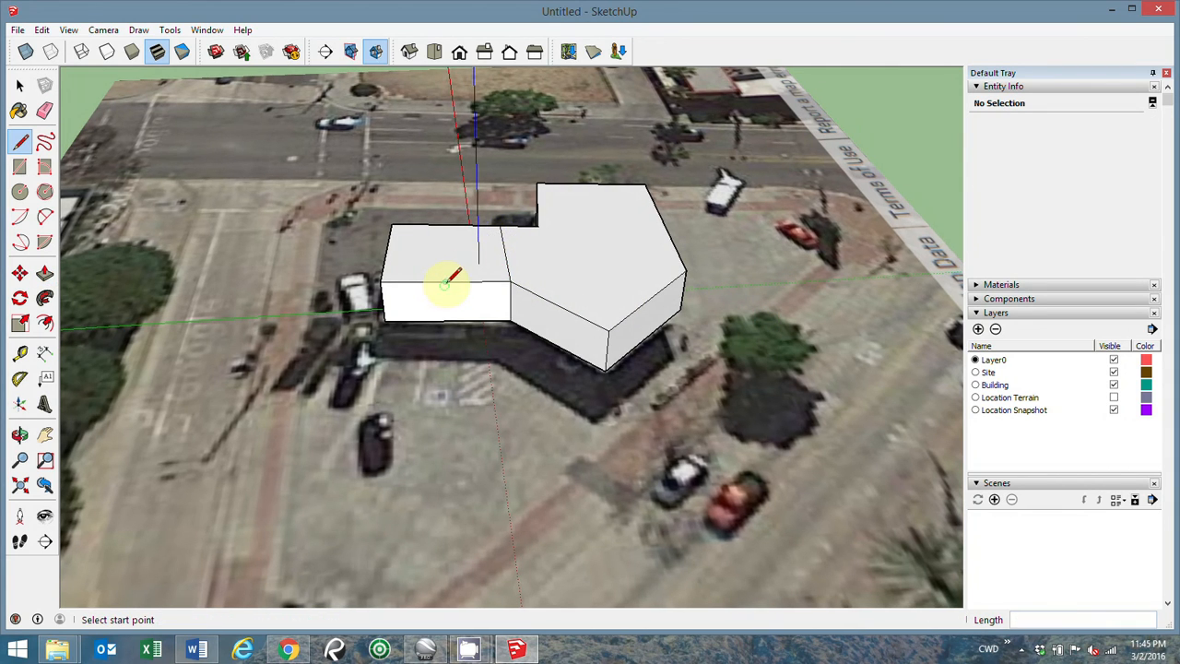
Push/Pull the north wing's roof up about 3'
left_click(45, 273)
left_click_drag(452, 283, 449, 278)
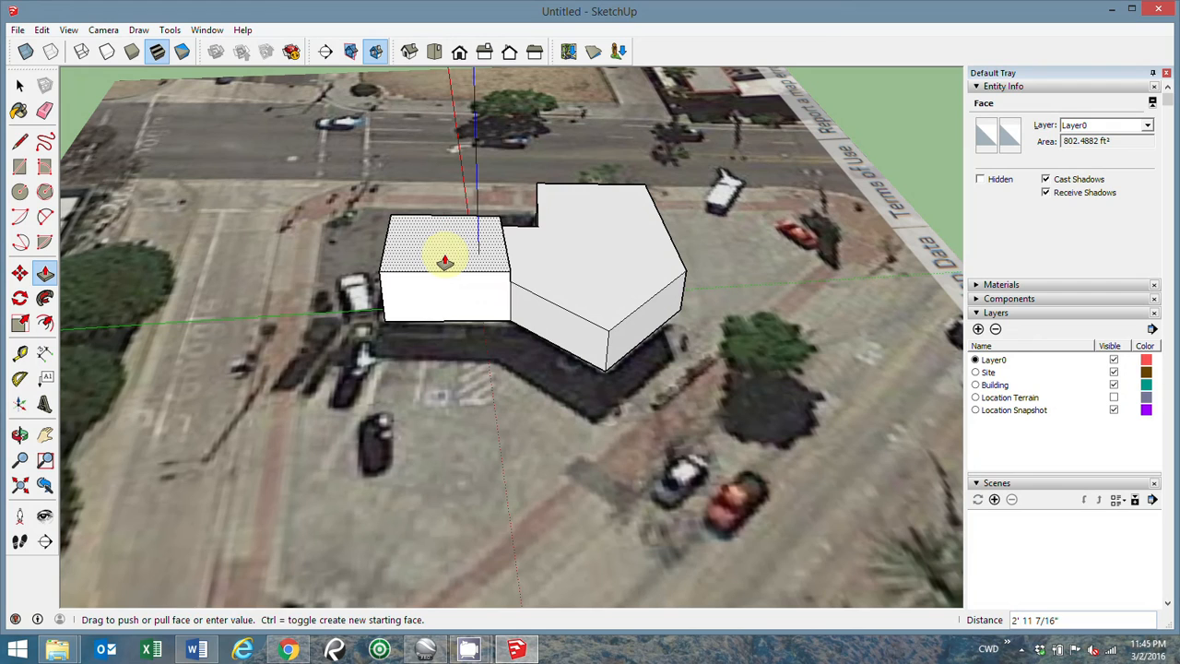
left_click(445, 261)
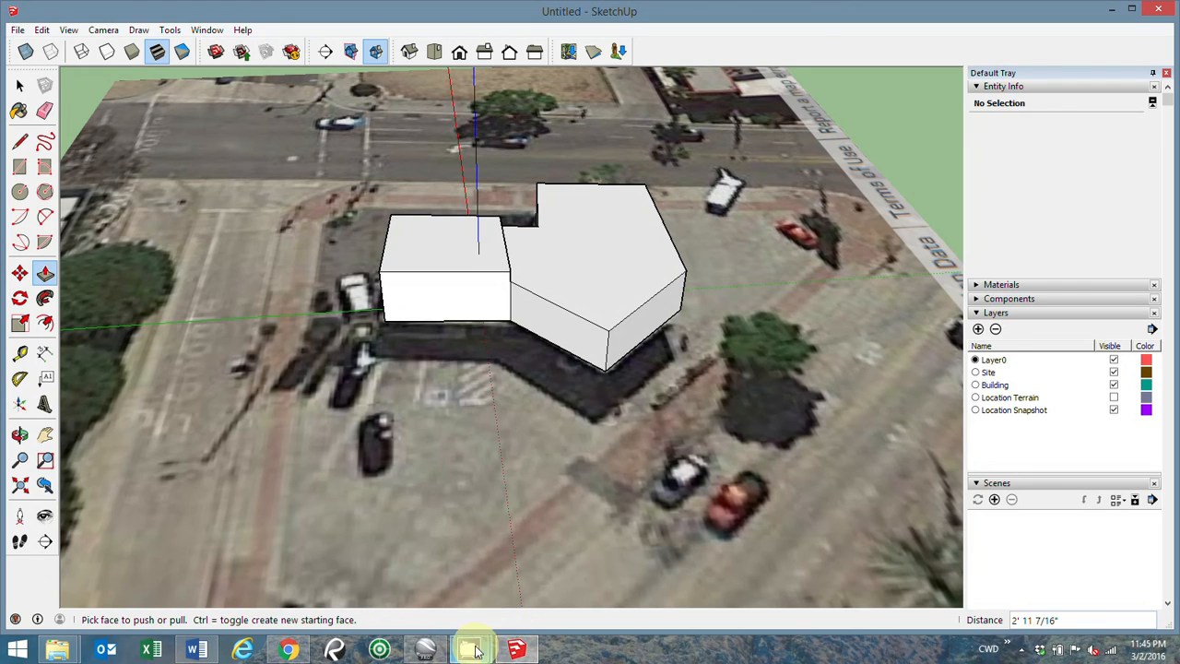
Compare the roof heights in Google Earth, return to SketchUp and push the north wing's roof down 5' 8"
left_click(425, 650)
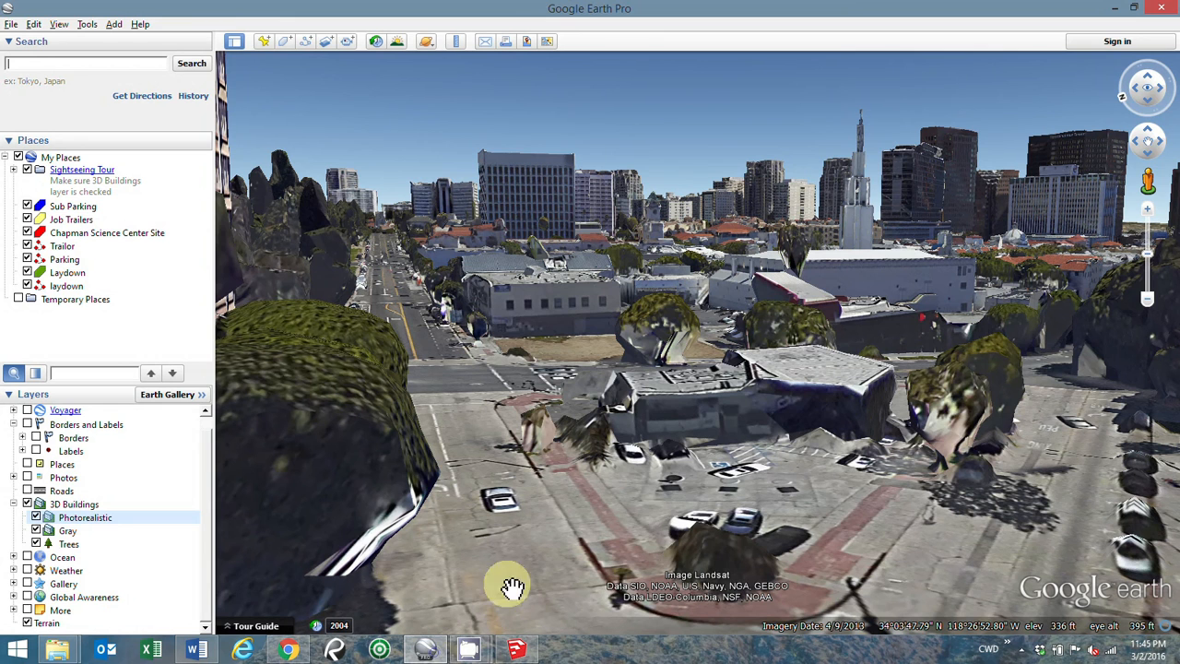
left_click(516, 650)
left_click(448, 255)
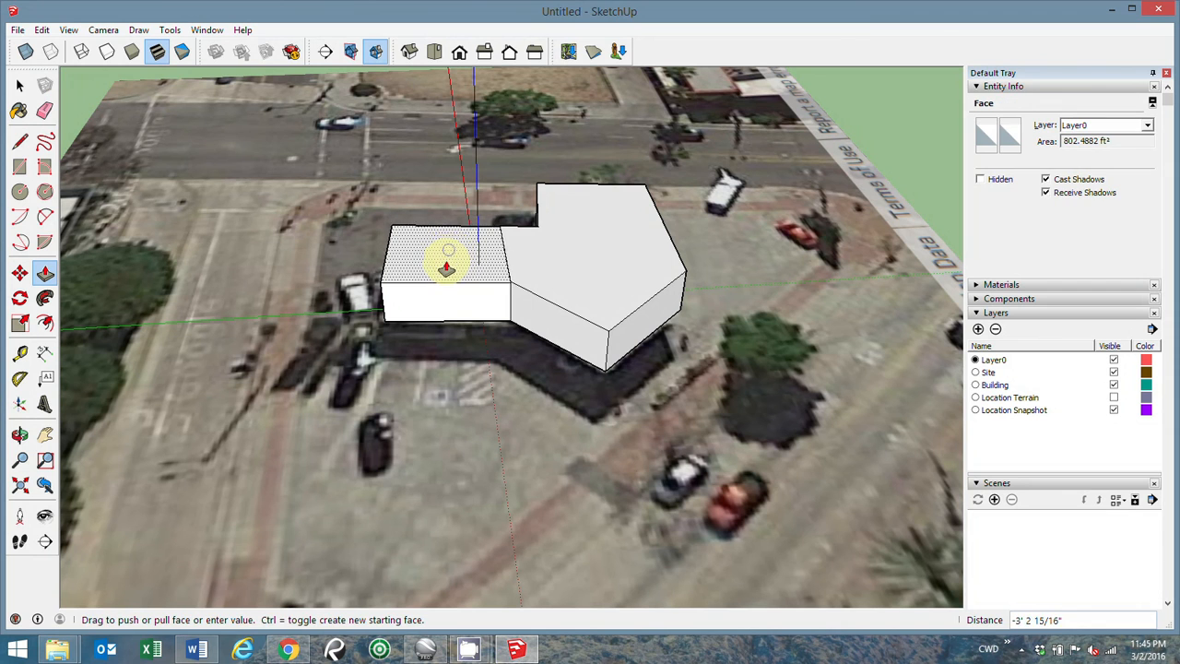
left_click(446, 270)
mouse_move(340, 330)
middle_mouse_down()
mouse_move(390, 307)
mouse_move(522, 282)
mouse_move(584, 247)
mouse_move(547, 245)
mouse_move(501, 263)
mouse_move(727, 311)
mouse_move(797, 306)
mouse_move(341, 310)
middle_mouse_up()
left_click(546, 250)
left_click(527, 283)
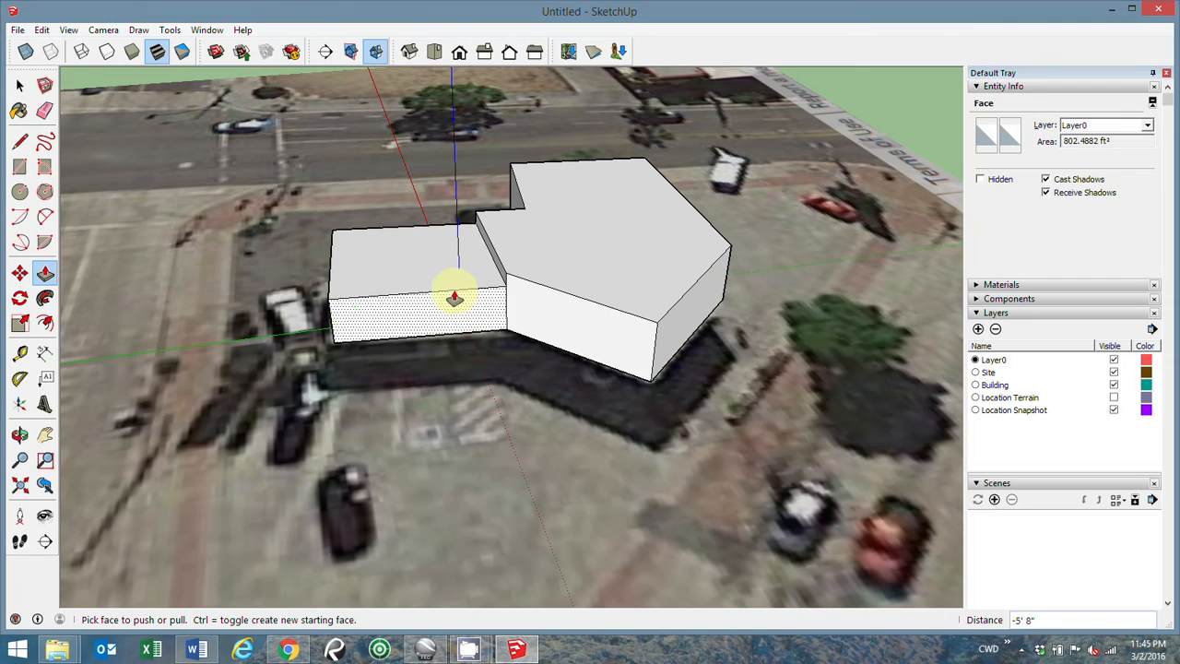
Offset the main roof's perimeter 2' inward to outline a parapet
left_click(46, 324)
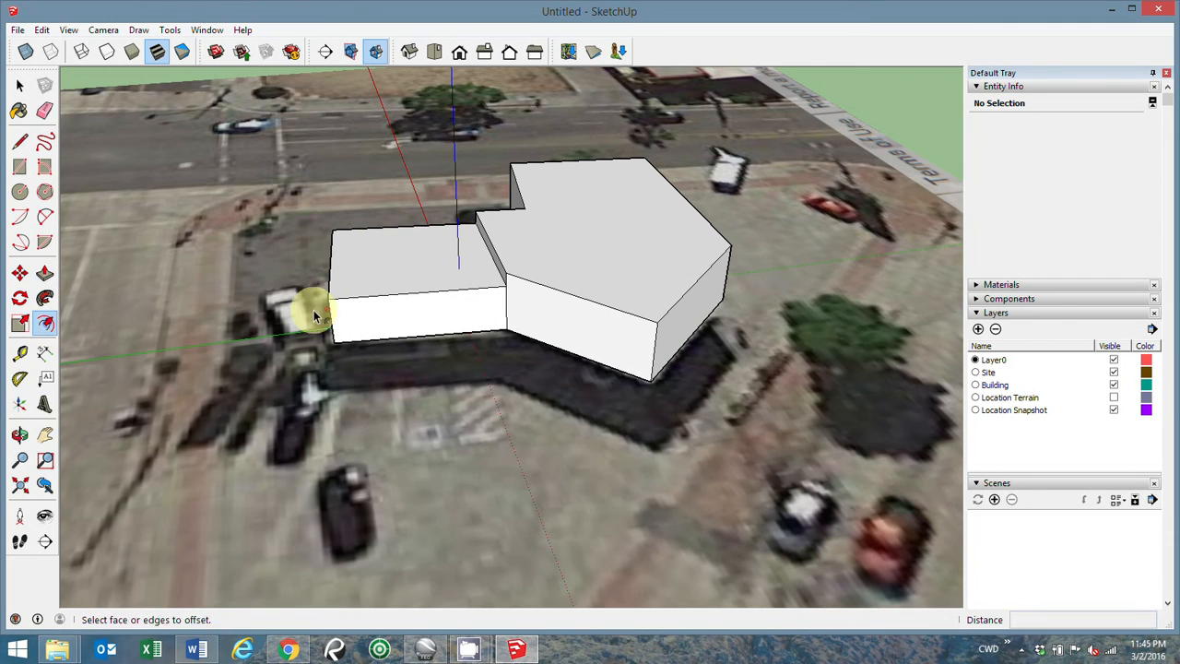
left_click(570, 294)
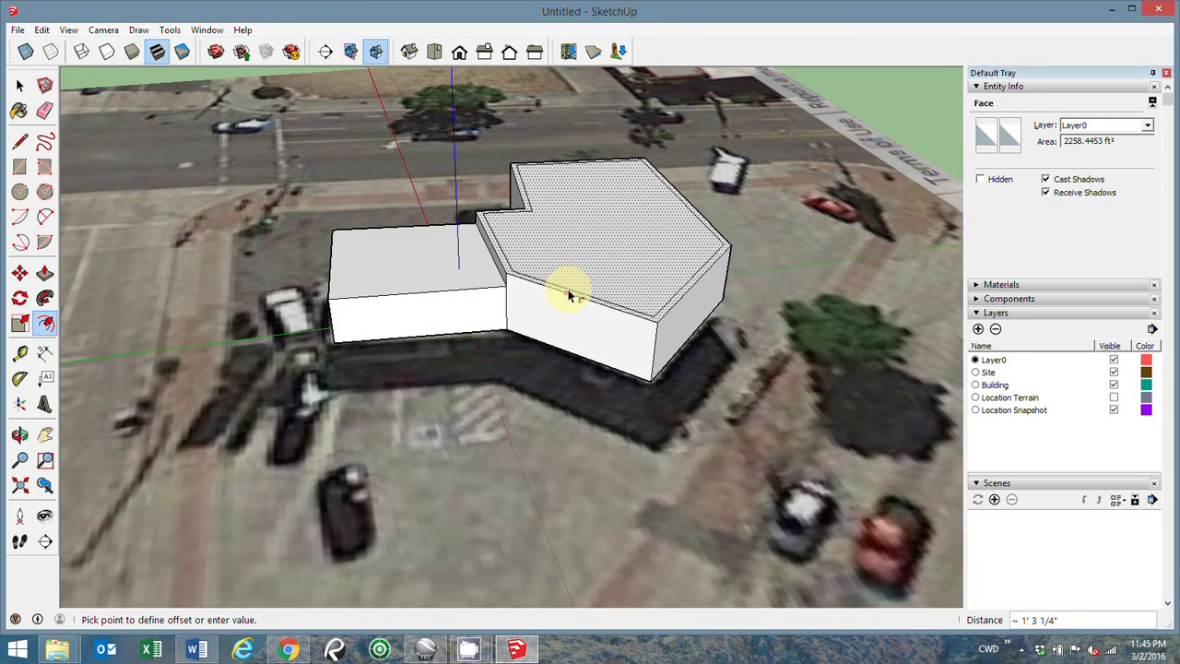
key("Escape")
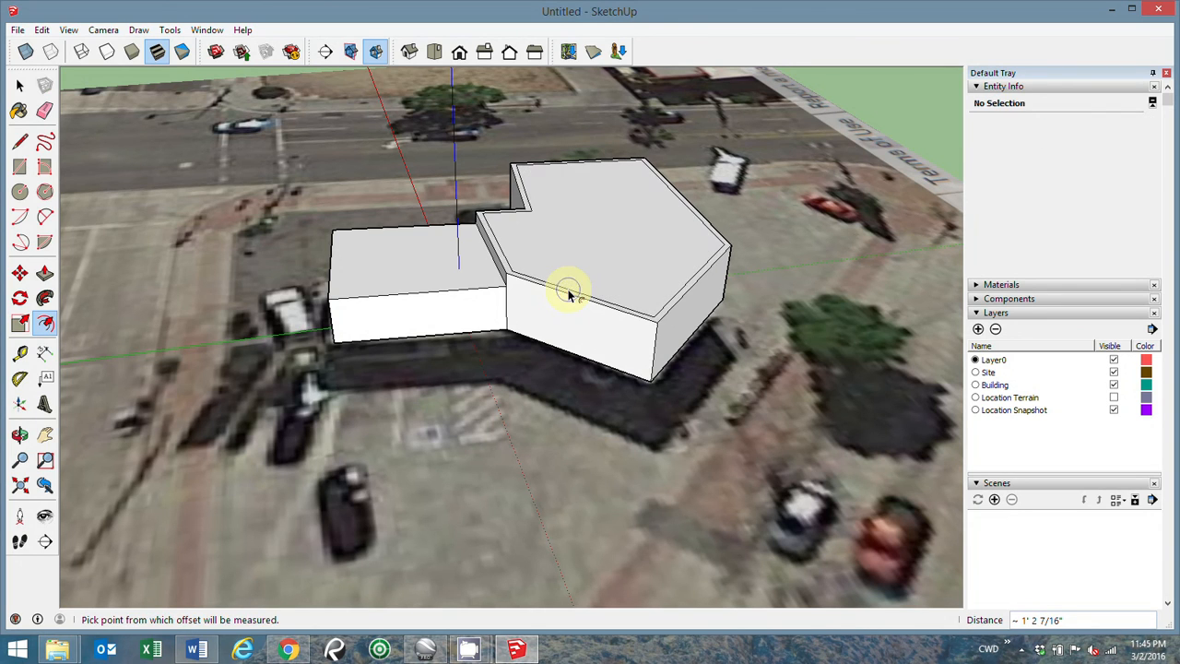
double_click(570, 295)
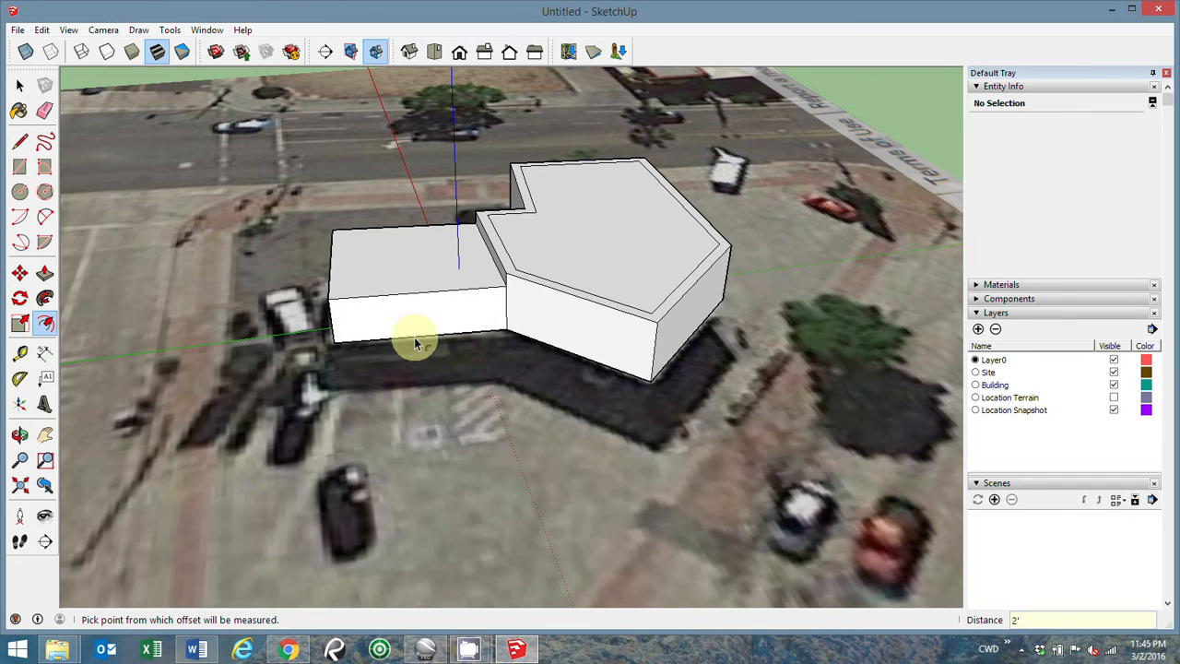
Push the main roof's inner face down 2' to form the parapet
left_click(44, 273)
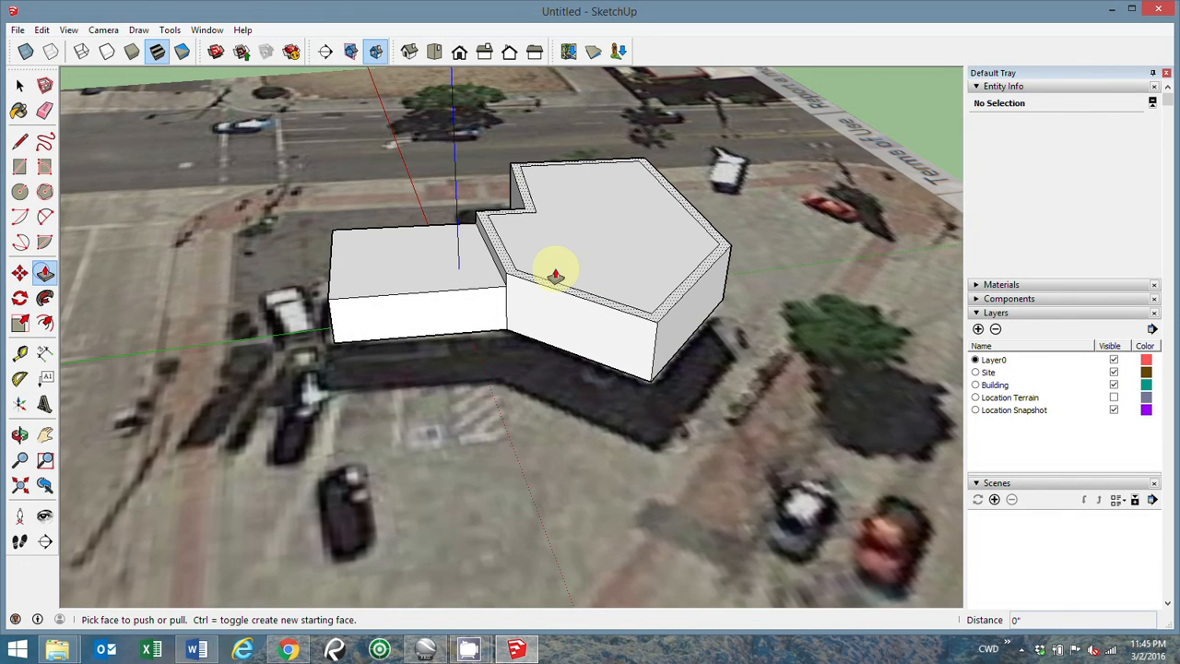
left_click(575, 257)
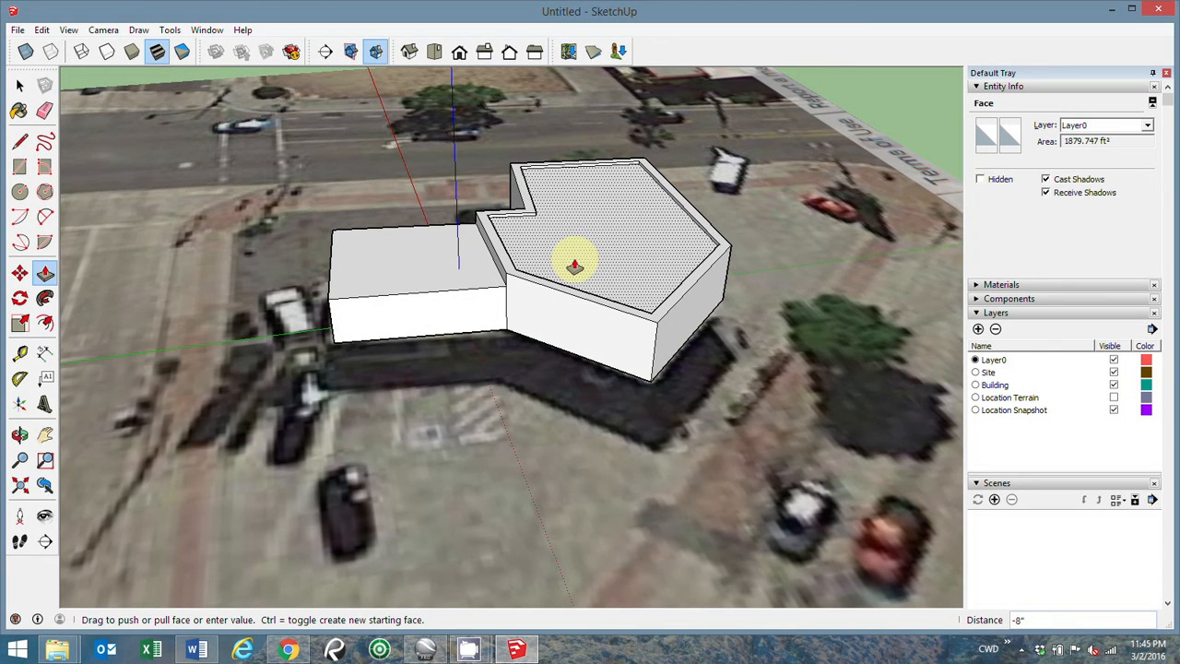
key("Return")
middle_click_drag(529, 268, 427, 316)
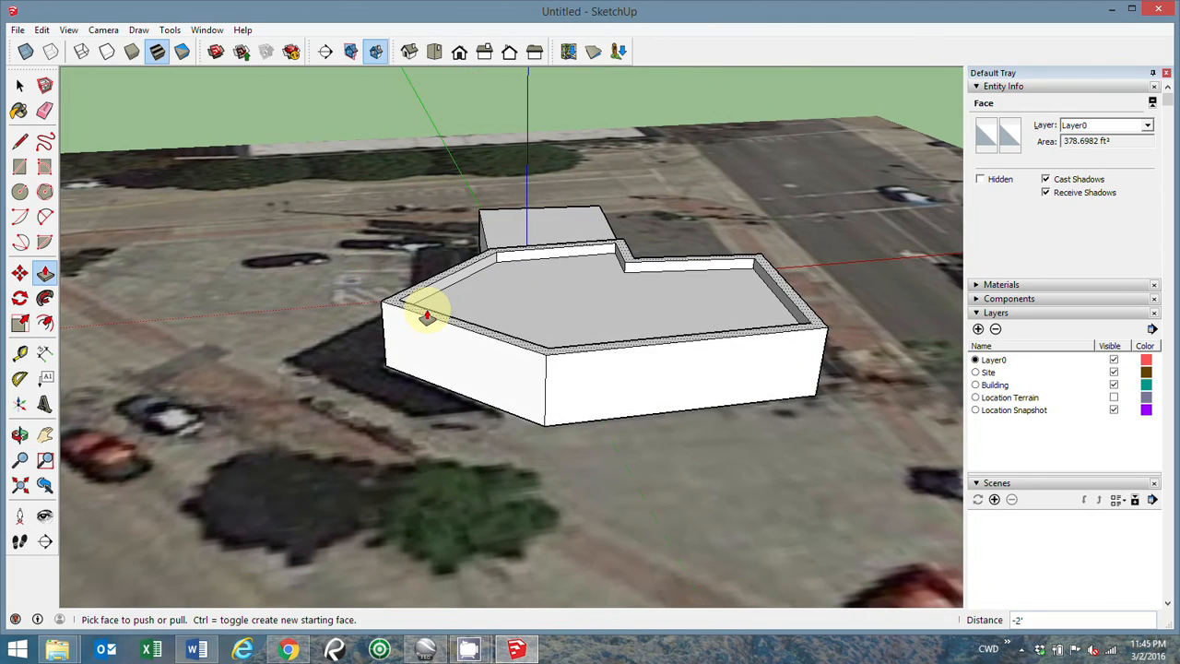